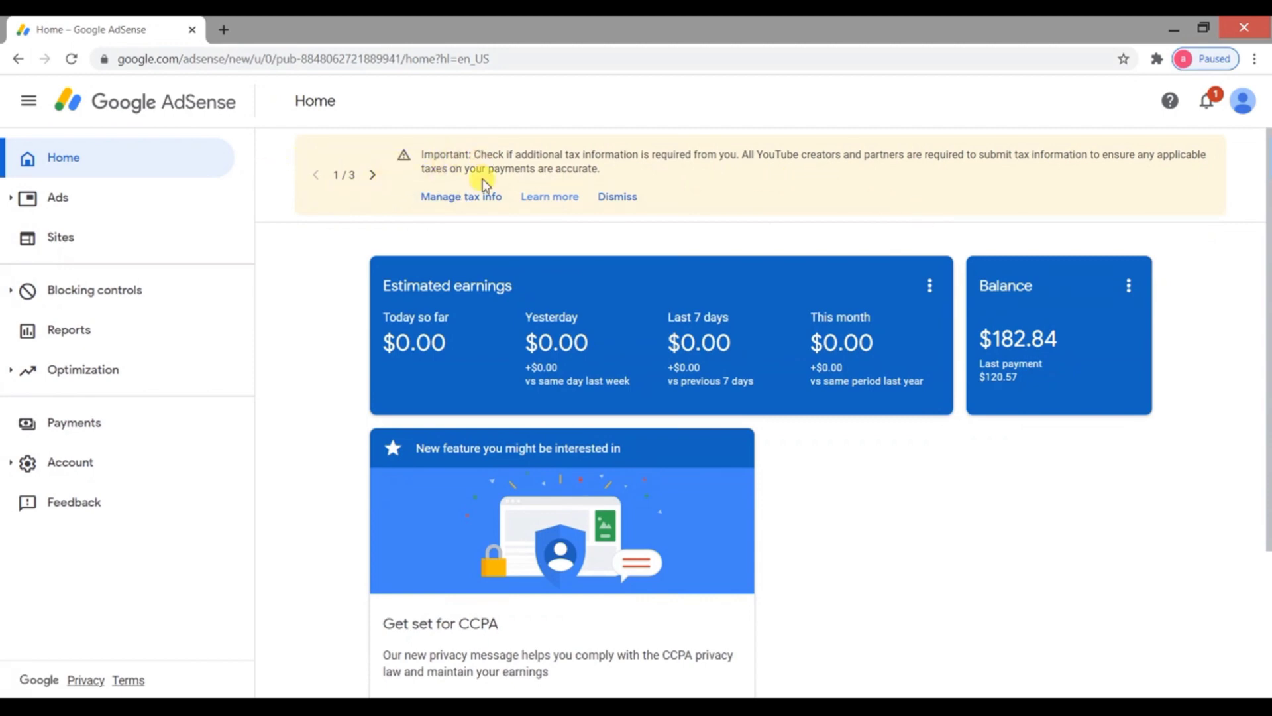
# From the tax info page, begin adding United States tax info, which triggers a Google sign-in check
pyautogui.click(455, 209)
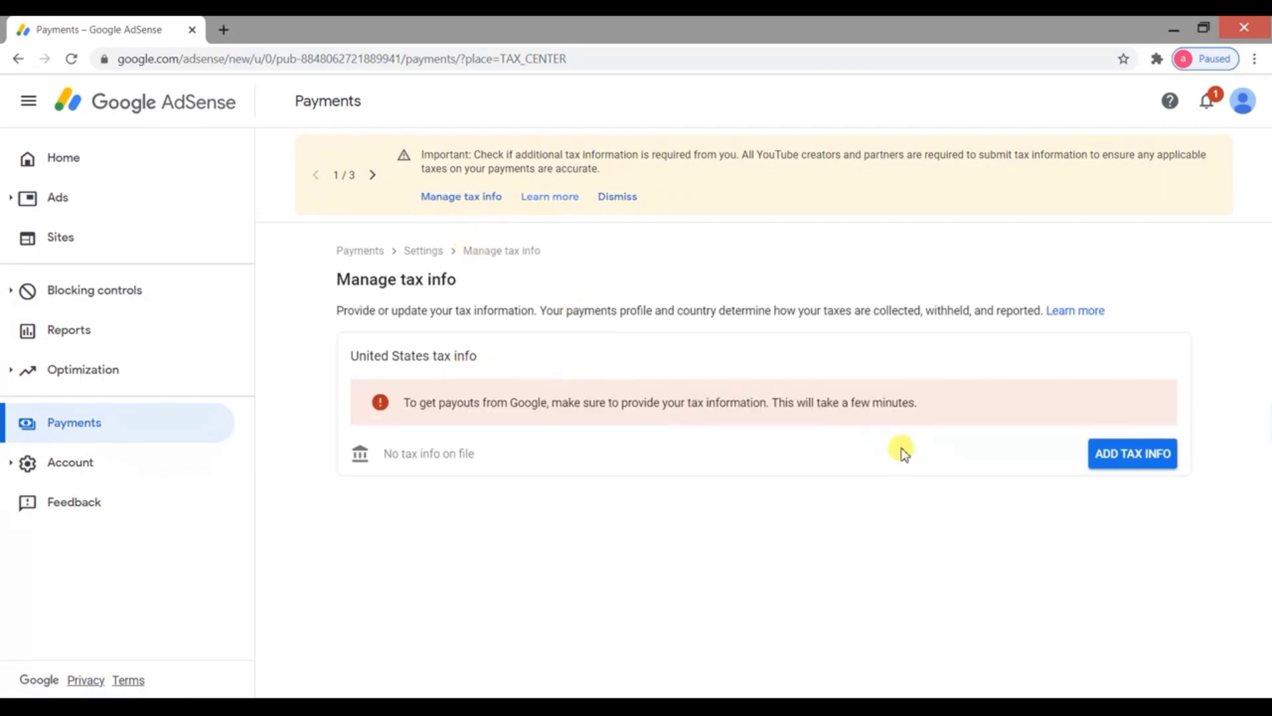
pyautogui.click(1130, 460)
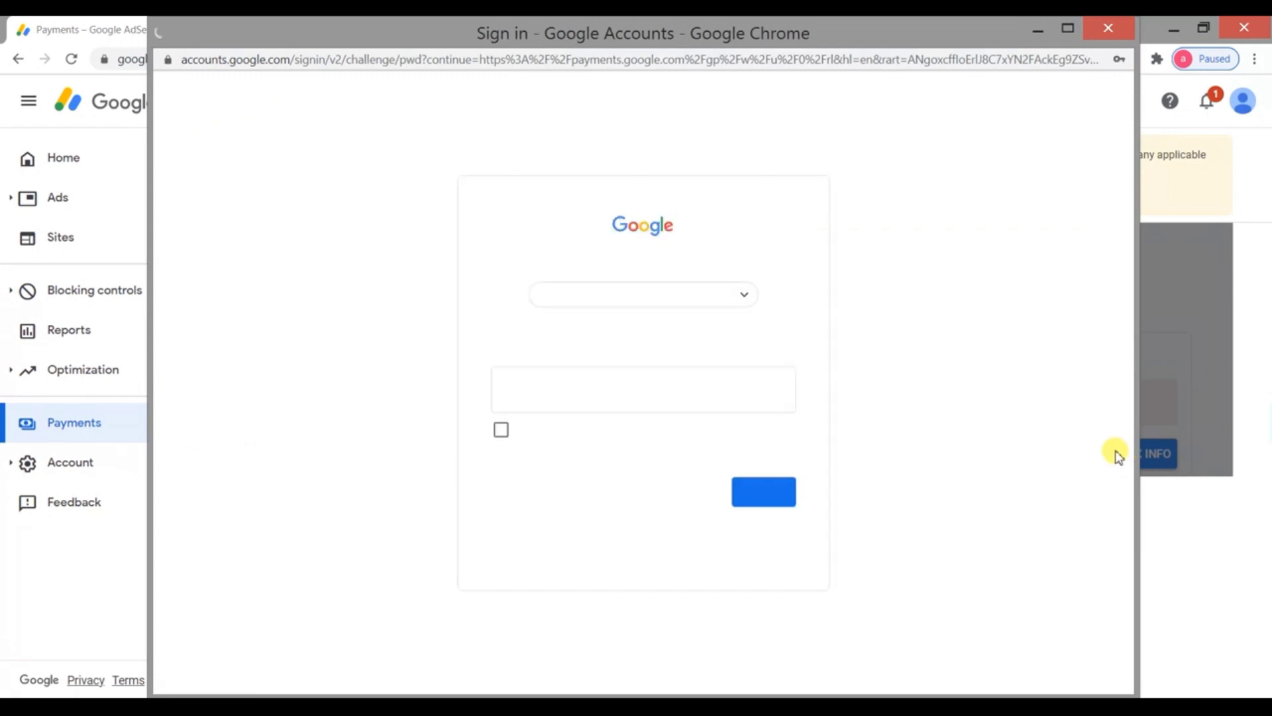
# Confirm the account password in the Google sign-in popup to reach the tax questionnaire
pyautogui.click(742, 491)
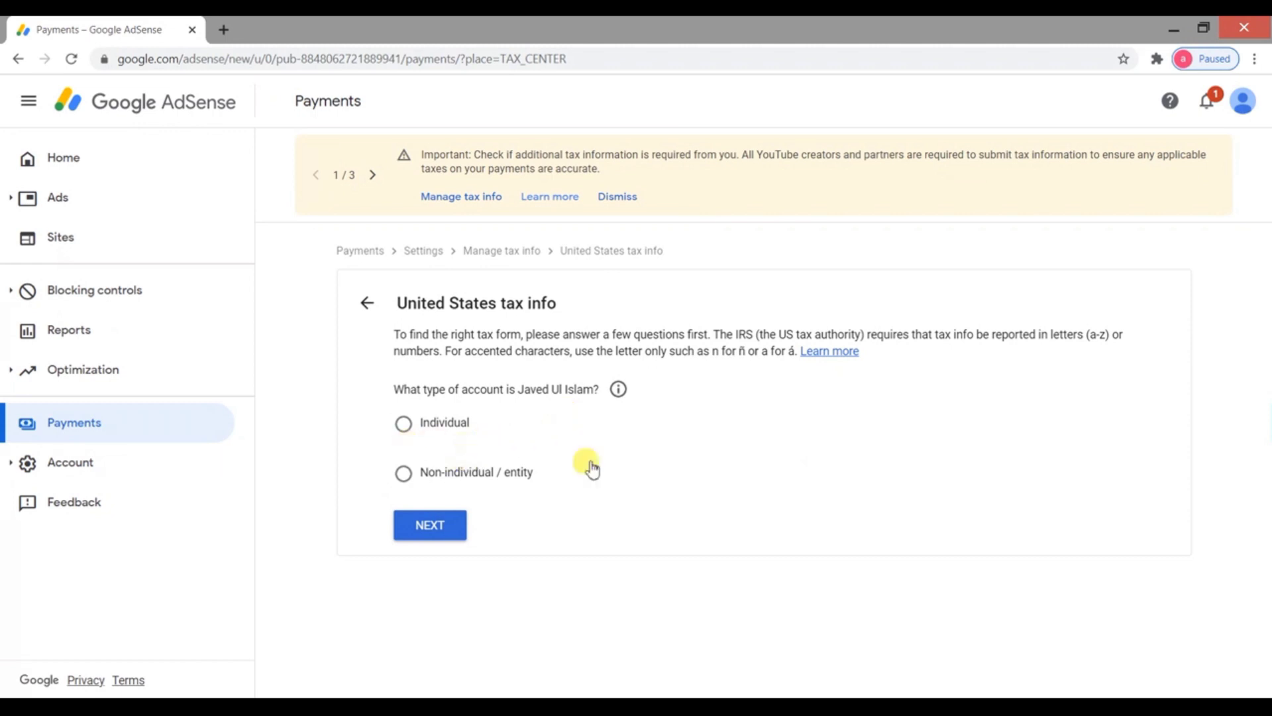
# Declare the account an Individual who is not a US citizen or resident
pyautogui.click(457, 434)
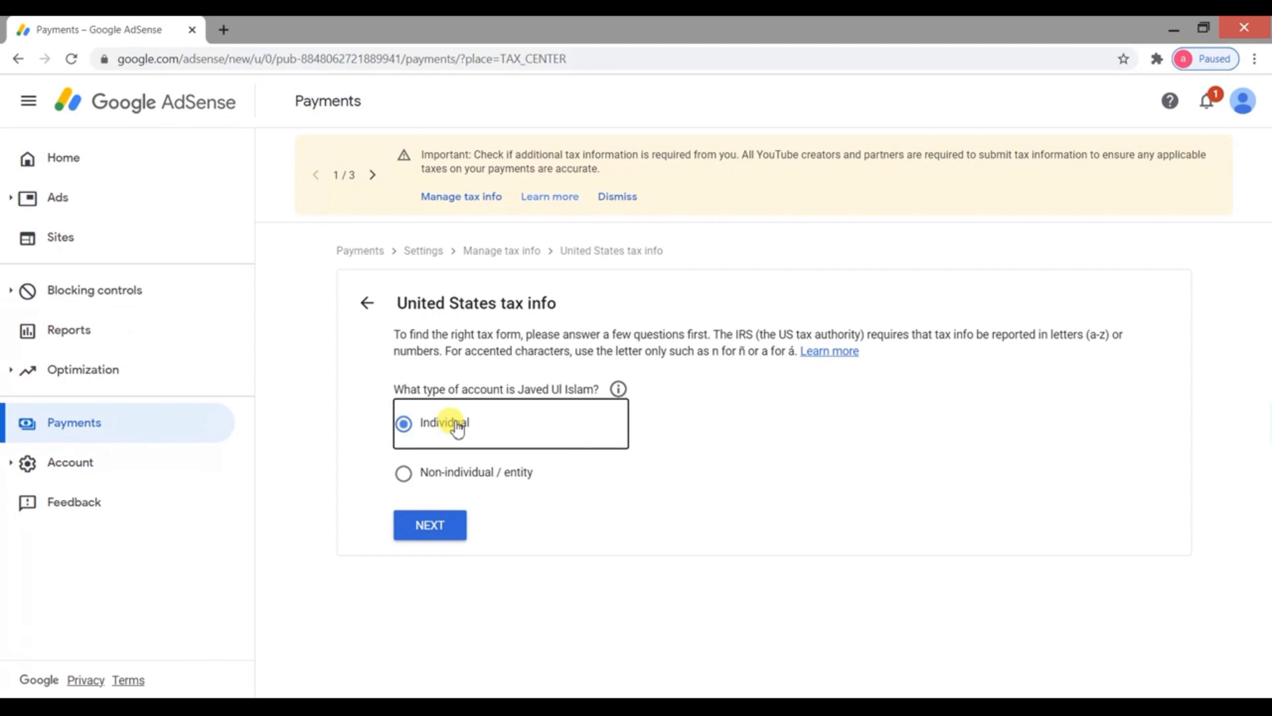
pyautogui.click(427, 533)
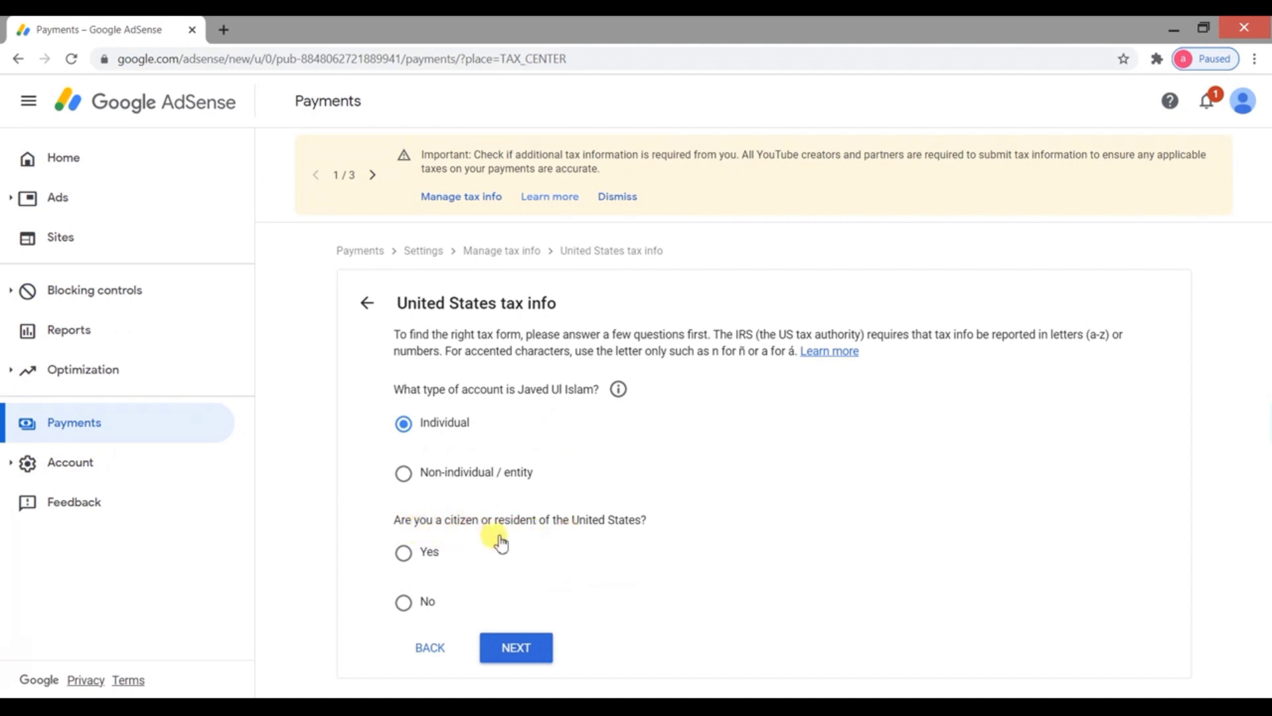
pyautogui.click(437, 601)
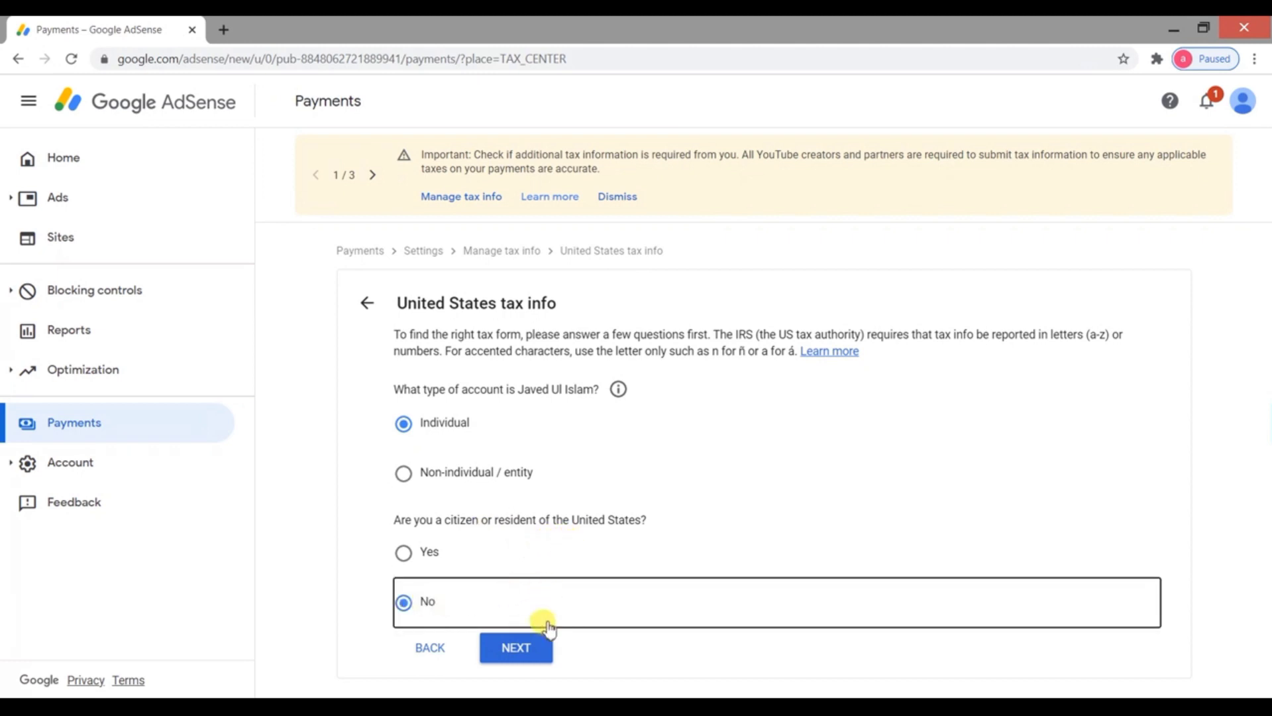
# Choose the W-8BEN tax form and start filling it in
pyautogui.scroll(-1, 536, 615)
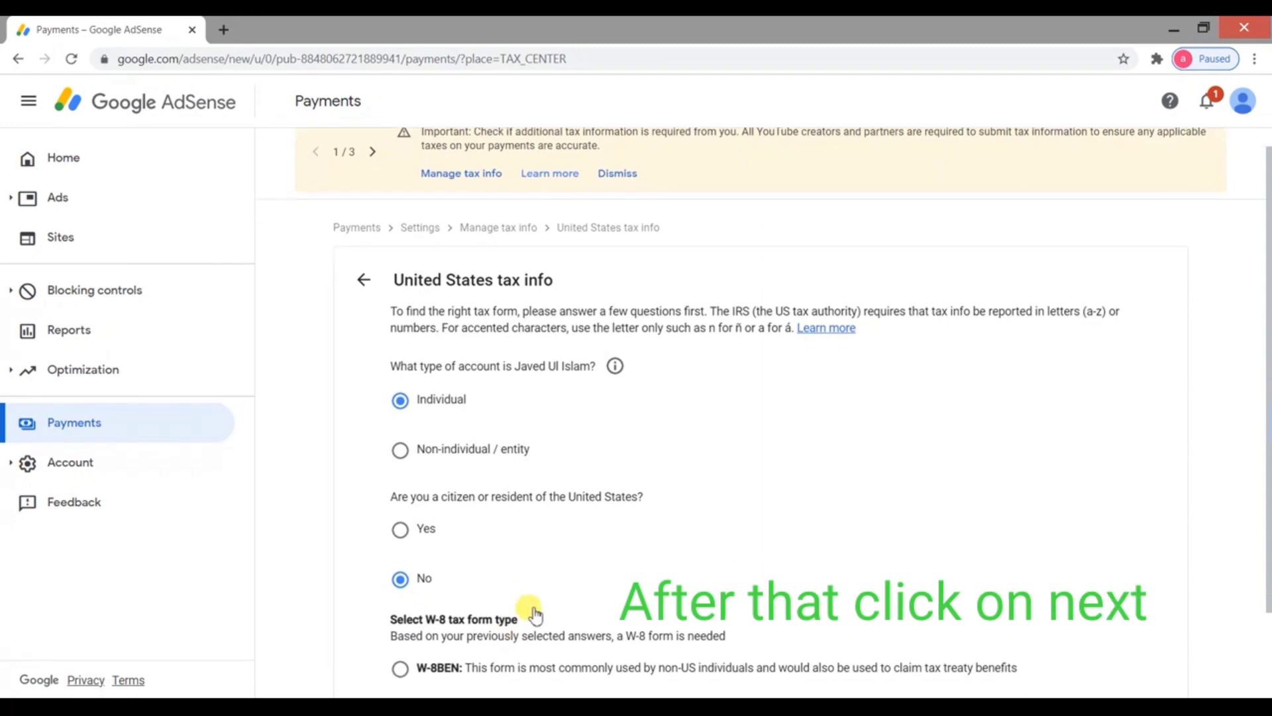
pyautogui.scroll(-2, 535, 615)
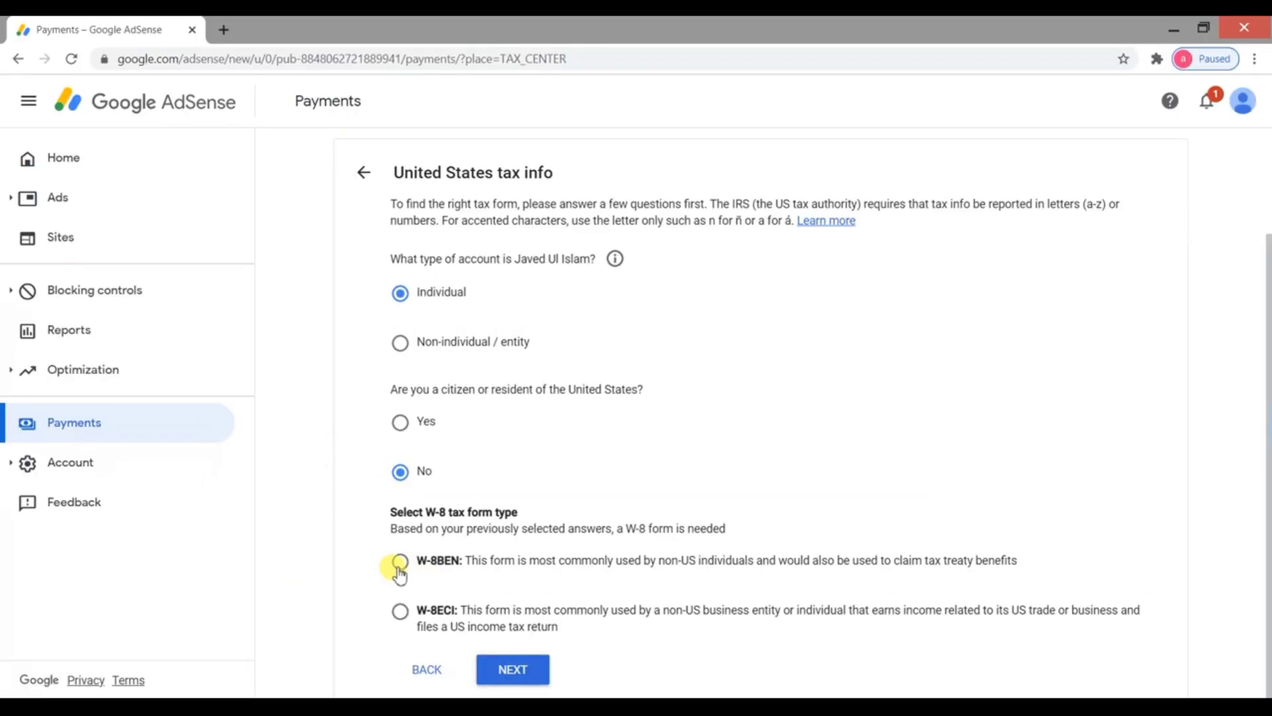
pyautogui.click(398, 565)
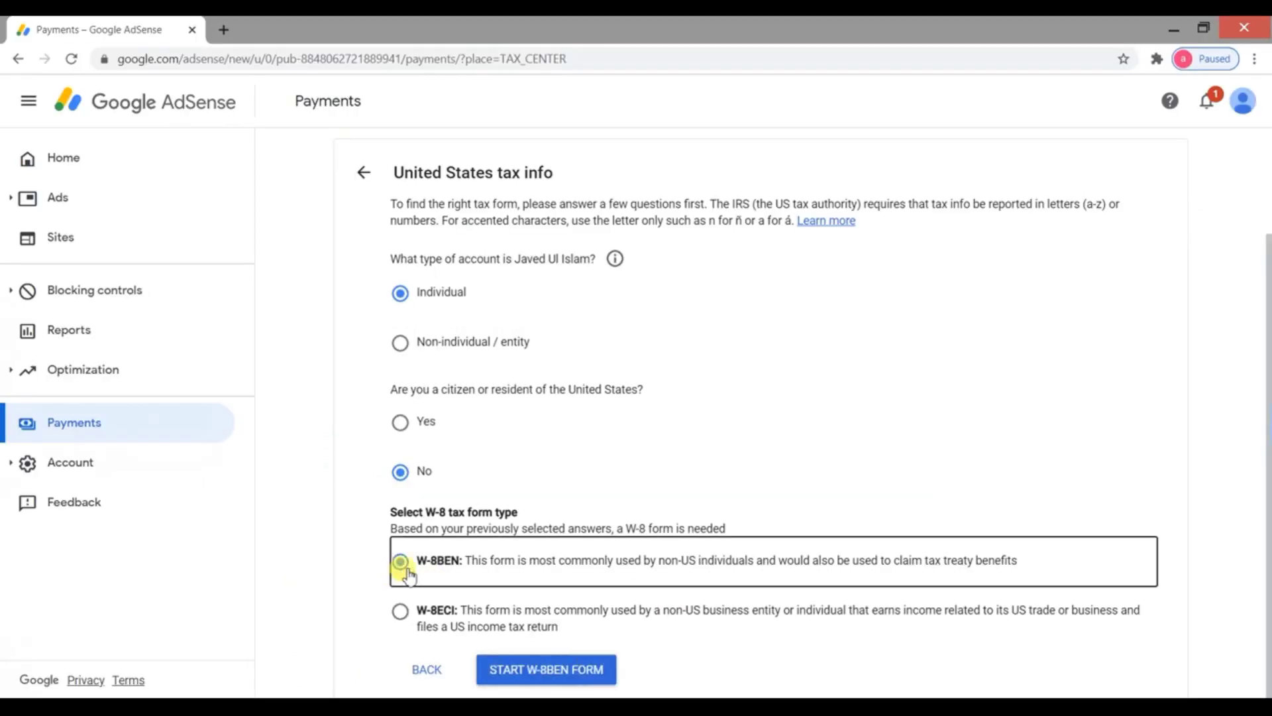
pyautogui.click(549, 673)
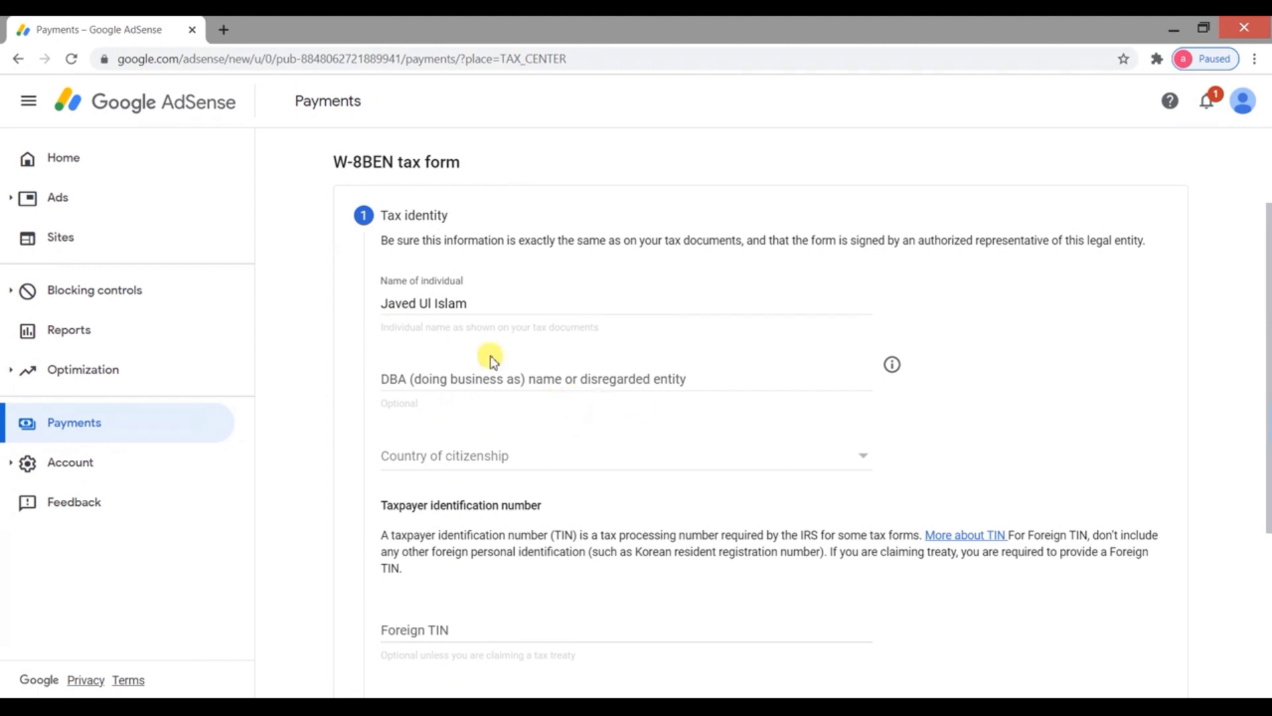
# Set the W-8BEN country of citizenship to India
pyautogui.click(568, 468)
pyautogui.write('in')
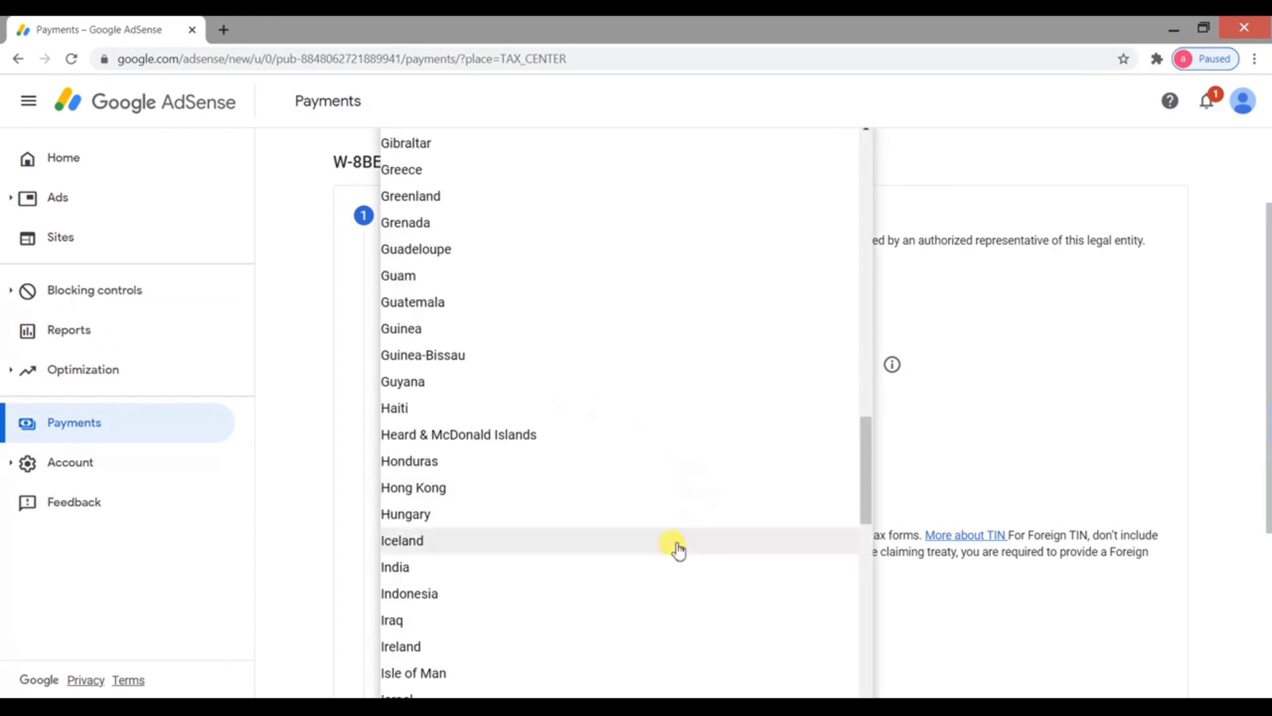
pyautogui.click(671, 568)
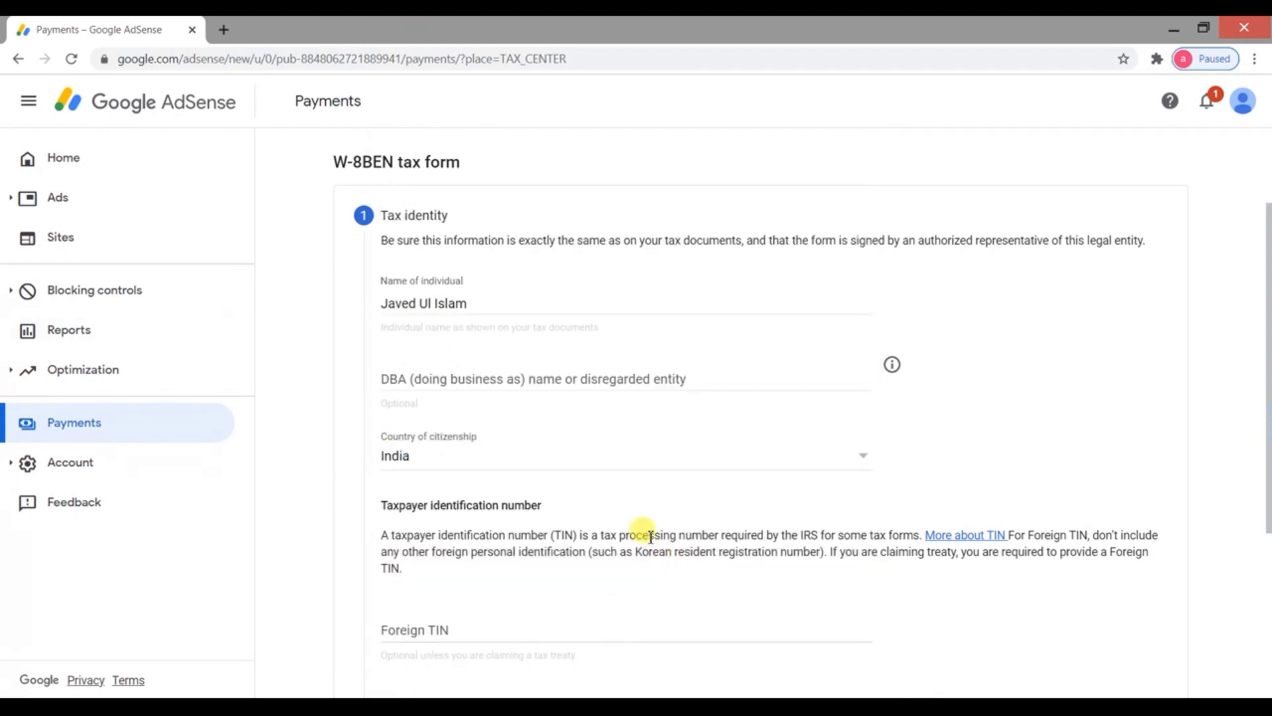
pyautogui.scroll(-1, 398, 515)
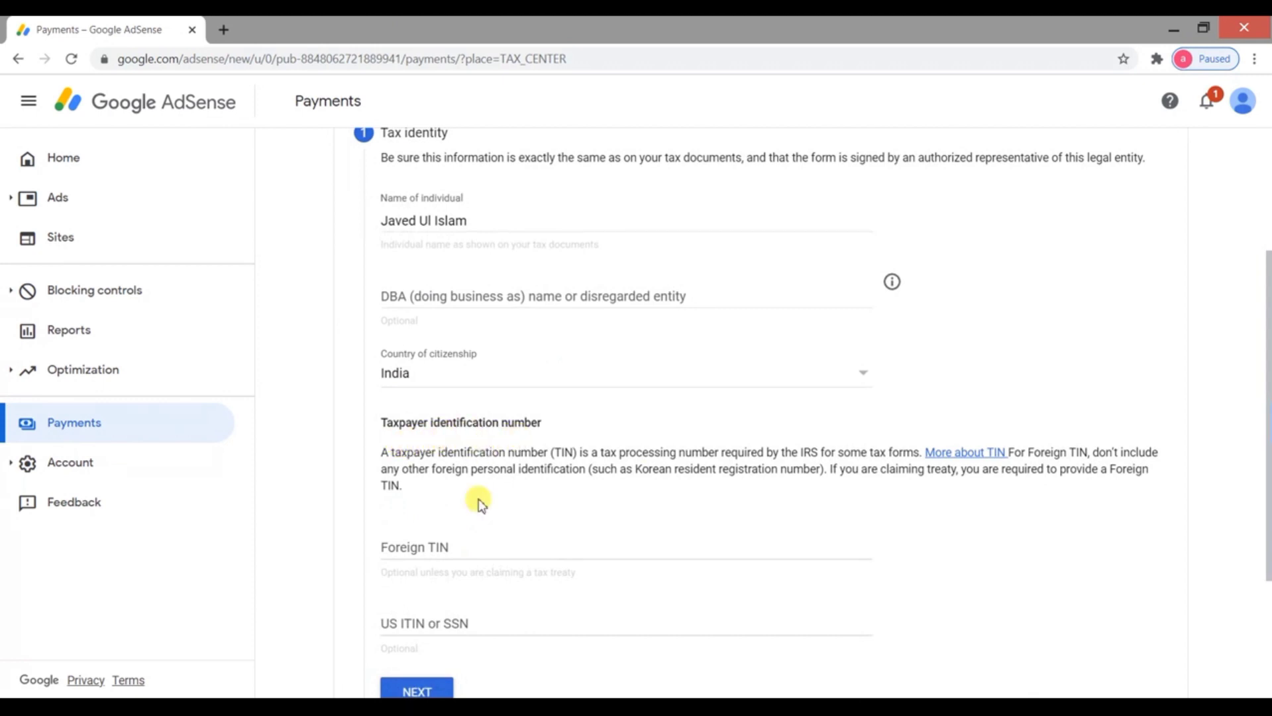
pyautogui.scroll(-1, 475, 527)
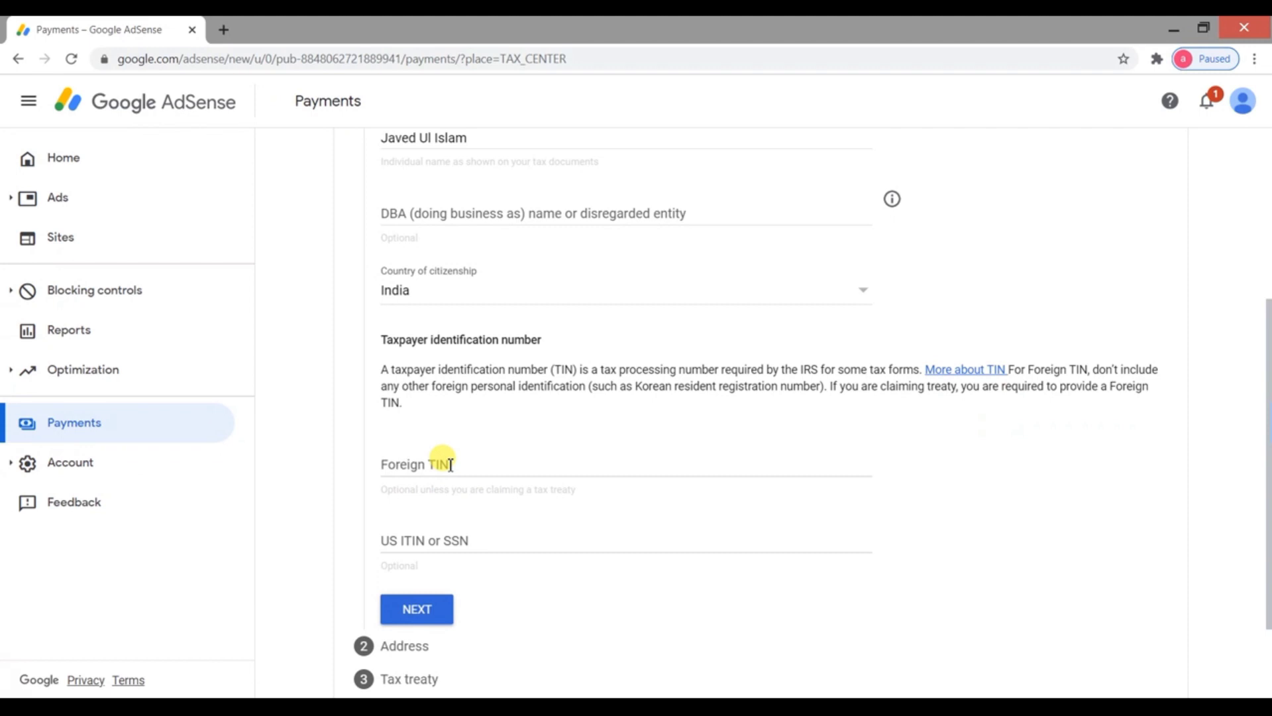
# Enter the foreign taxpayer identification number
pyautogui.click(449, 464)
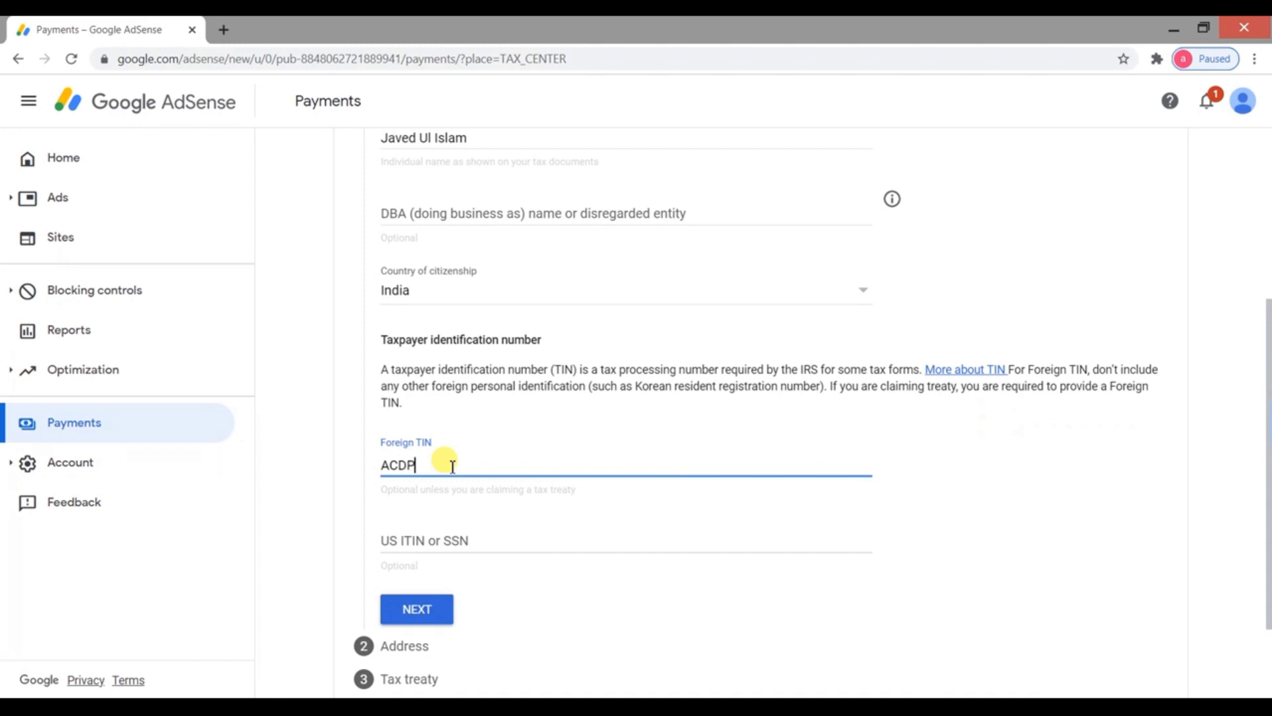
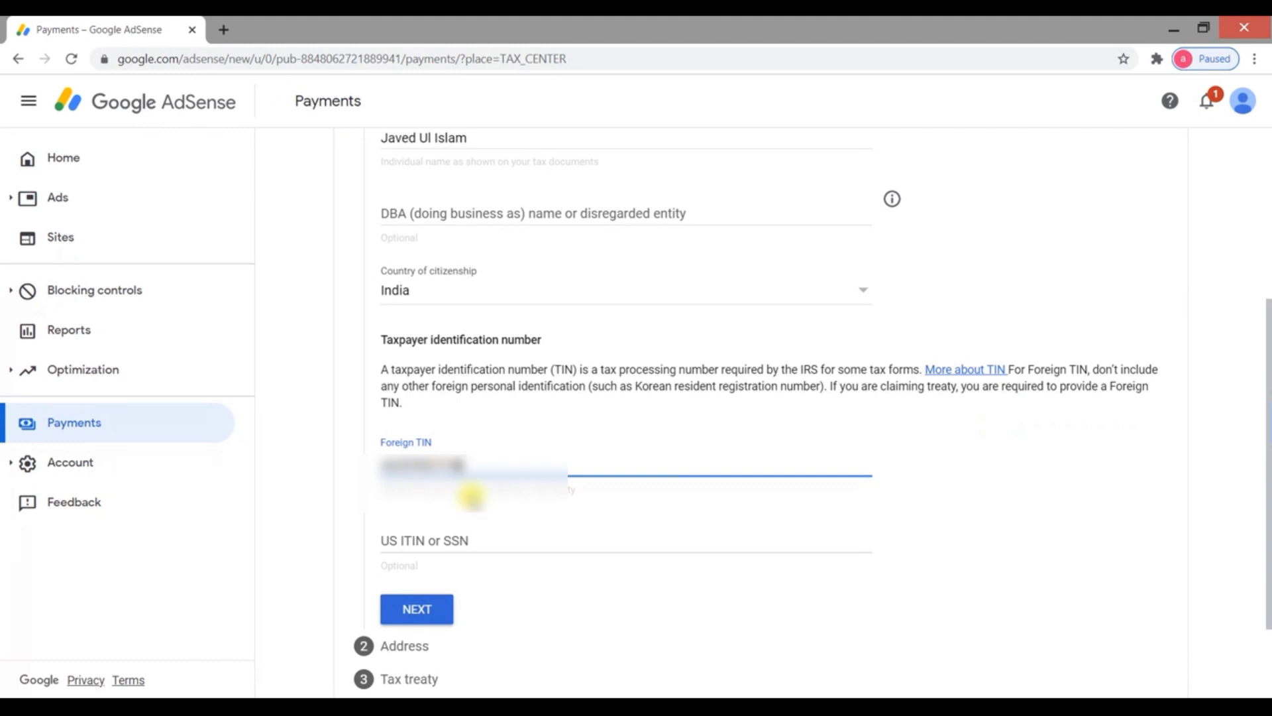
pyautogui.scroll(-2, 542, 596)
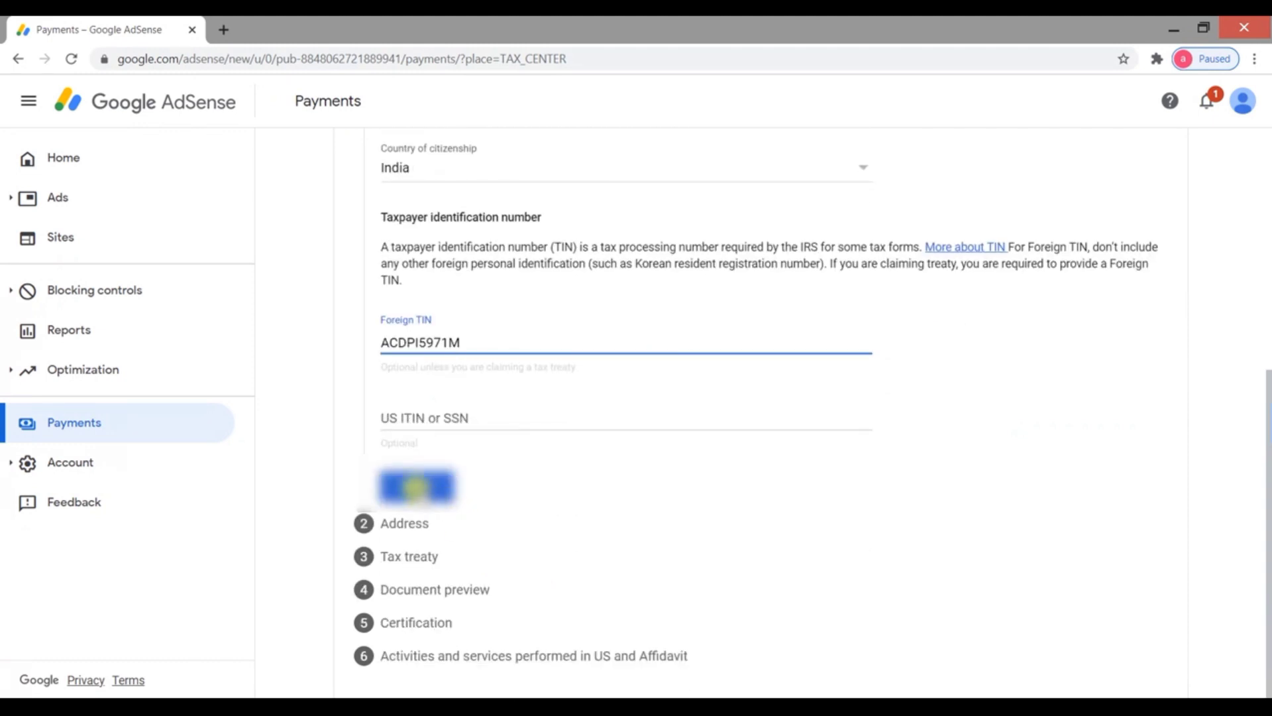
# On the Address step, fill in the street address lines, city and pincode
pyautogui.click(415, 487)
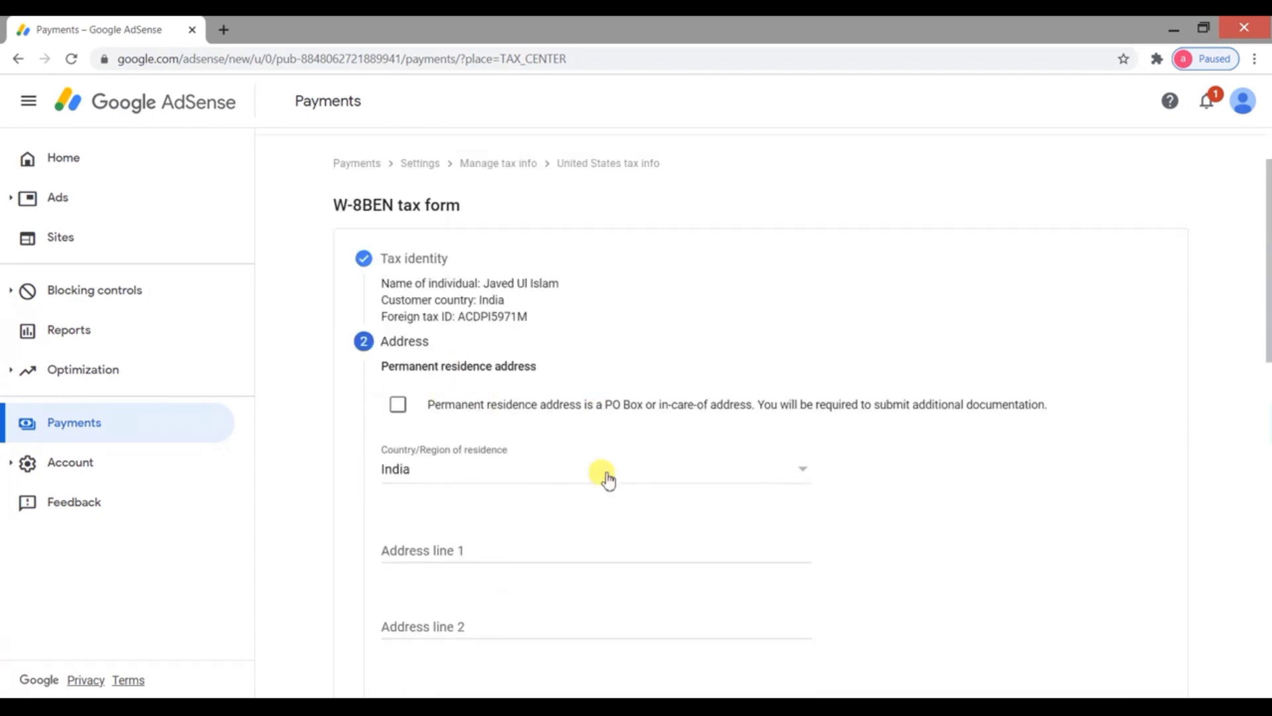
pyautogui.scroll(-3, 437, 458)
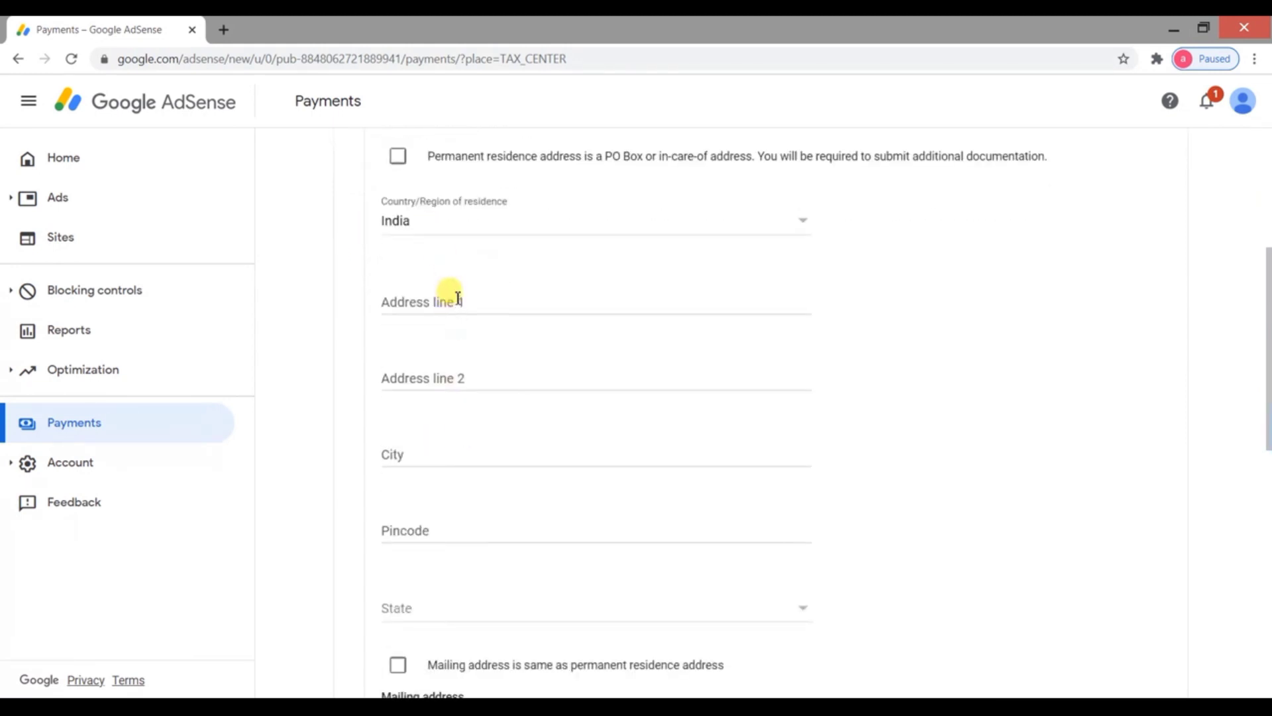
pyautogui.click(457, 297)
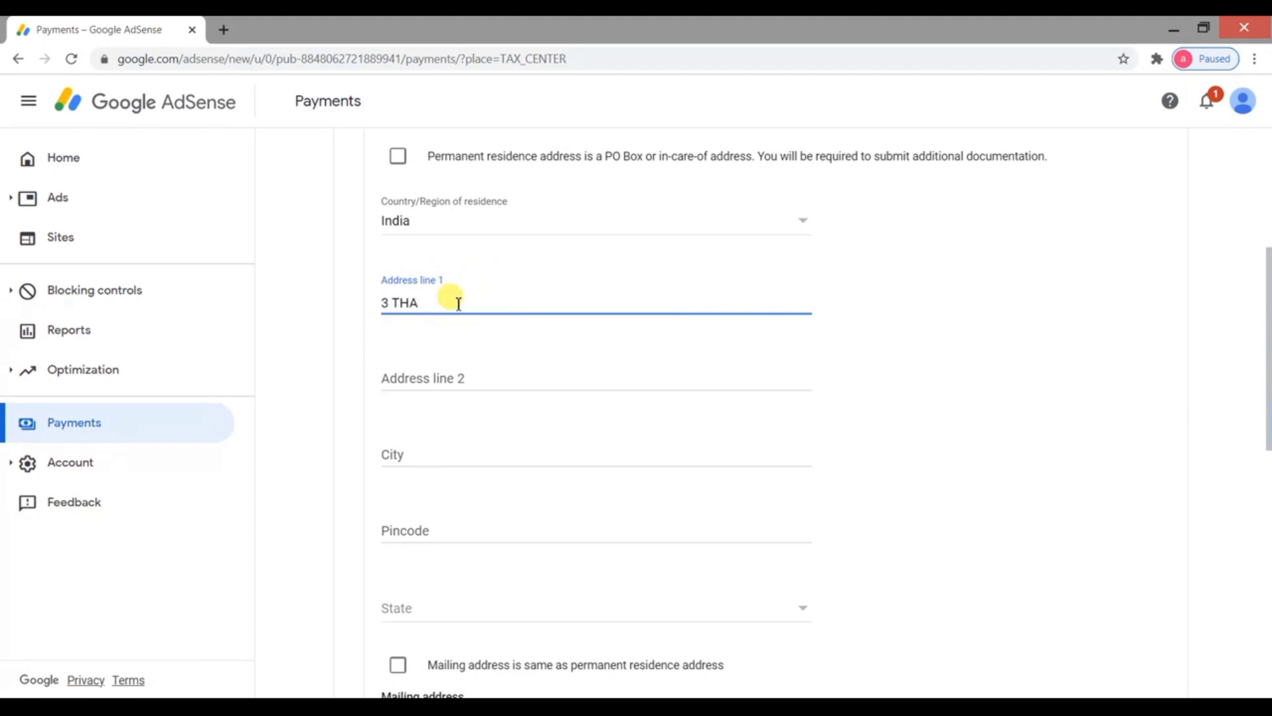
pyautogui.click(470, 376)
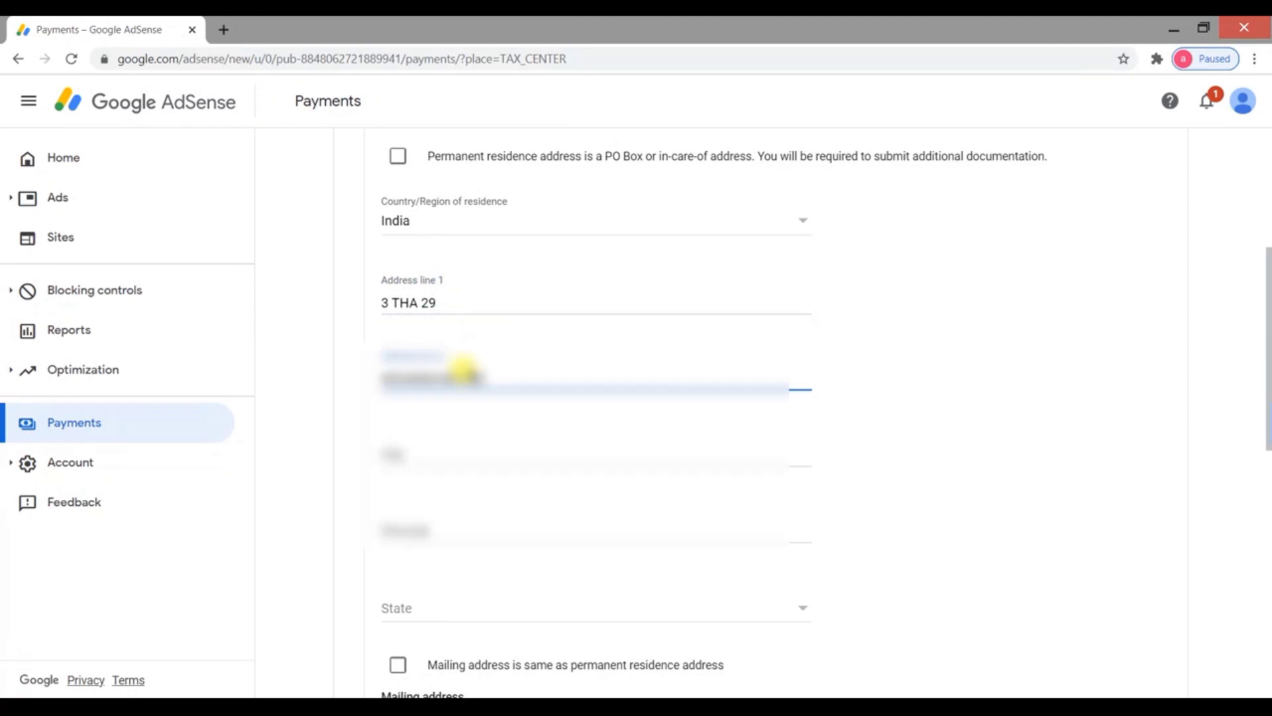
pyautogui.write('NAGAR EAST')
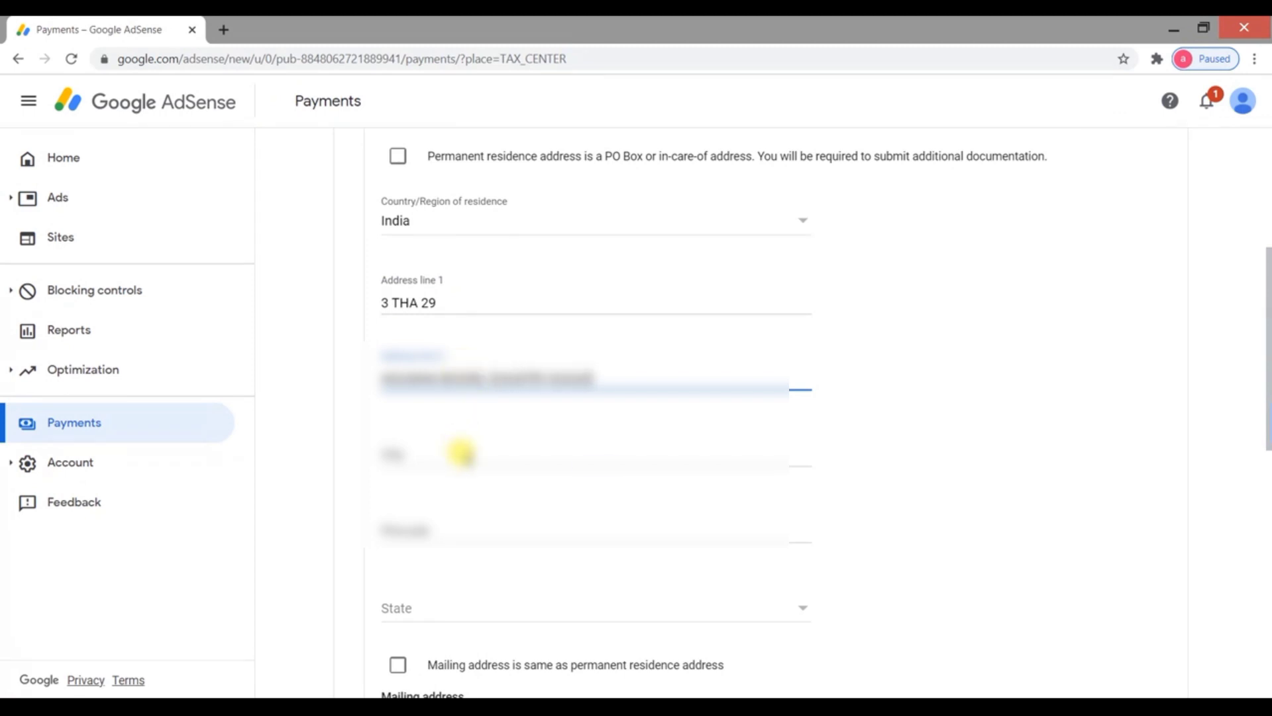
pyautogui.click(462, 453)
pyautogui.write('JAIPUR')
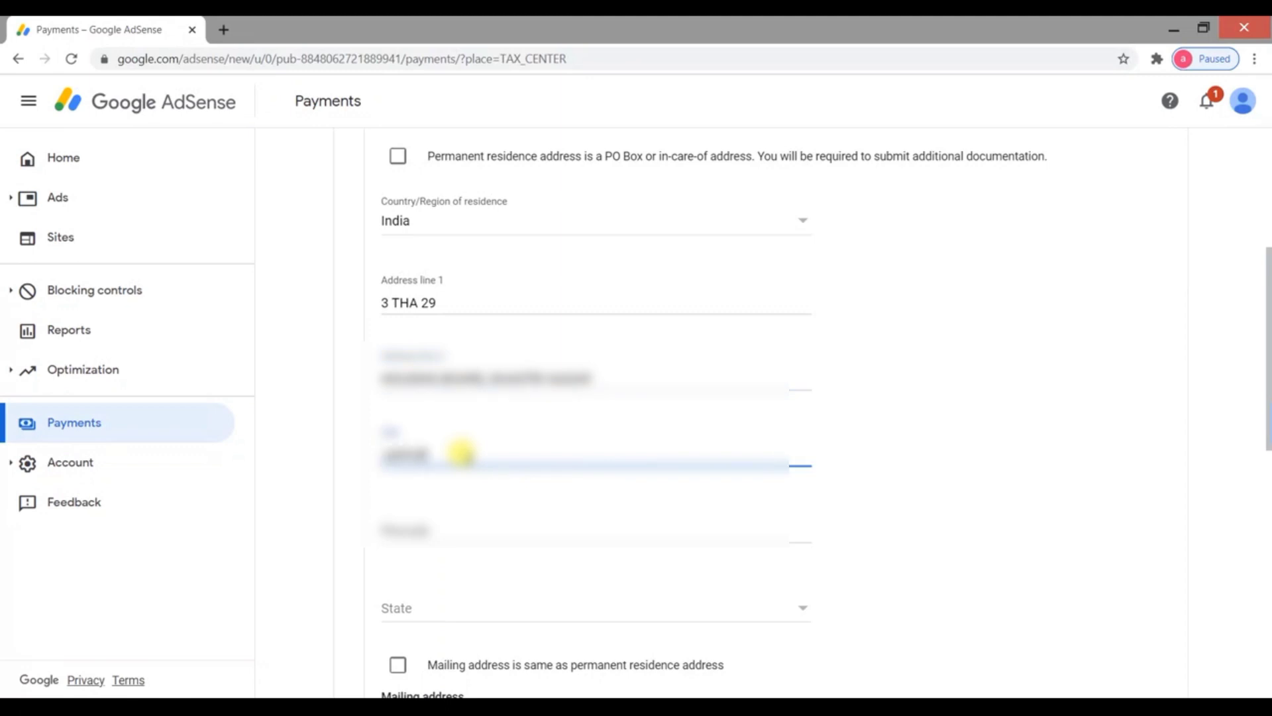
pyautogui.click(449, 528)
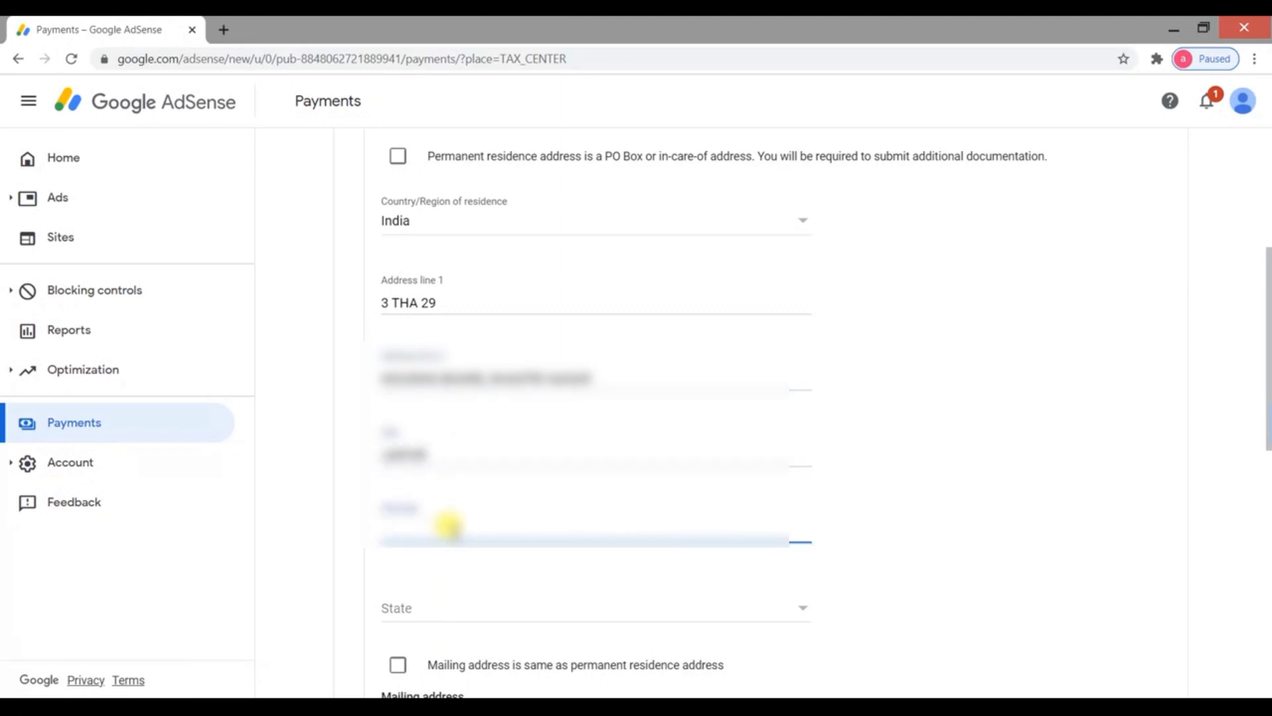
pyautogui.write('3')
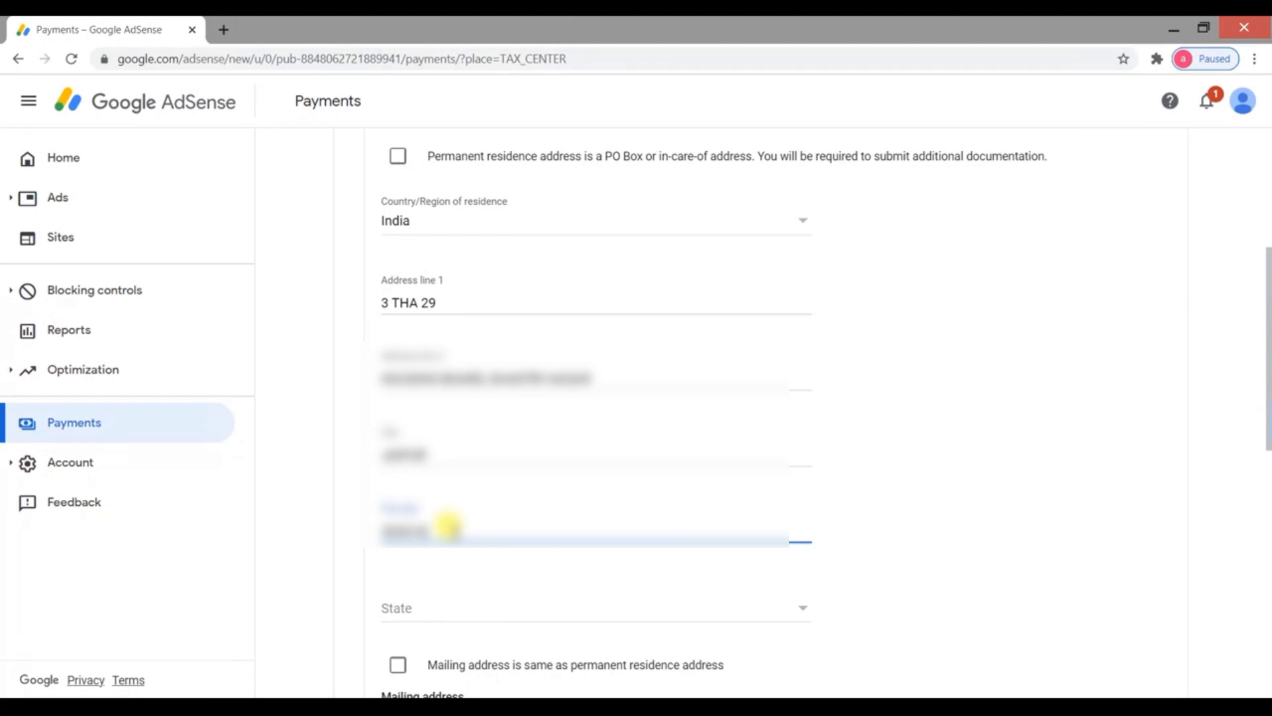
# Set the state to Rajasthan, make mailing address same as permanent, and continue to Tax treaty
pyautogui.click(454, 611)
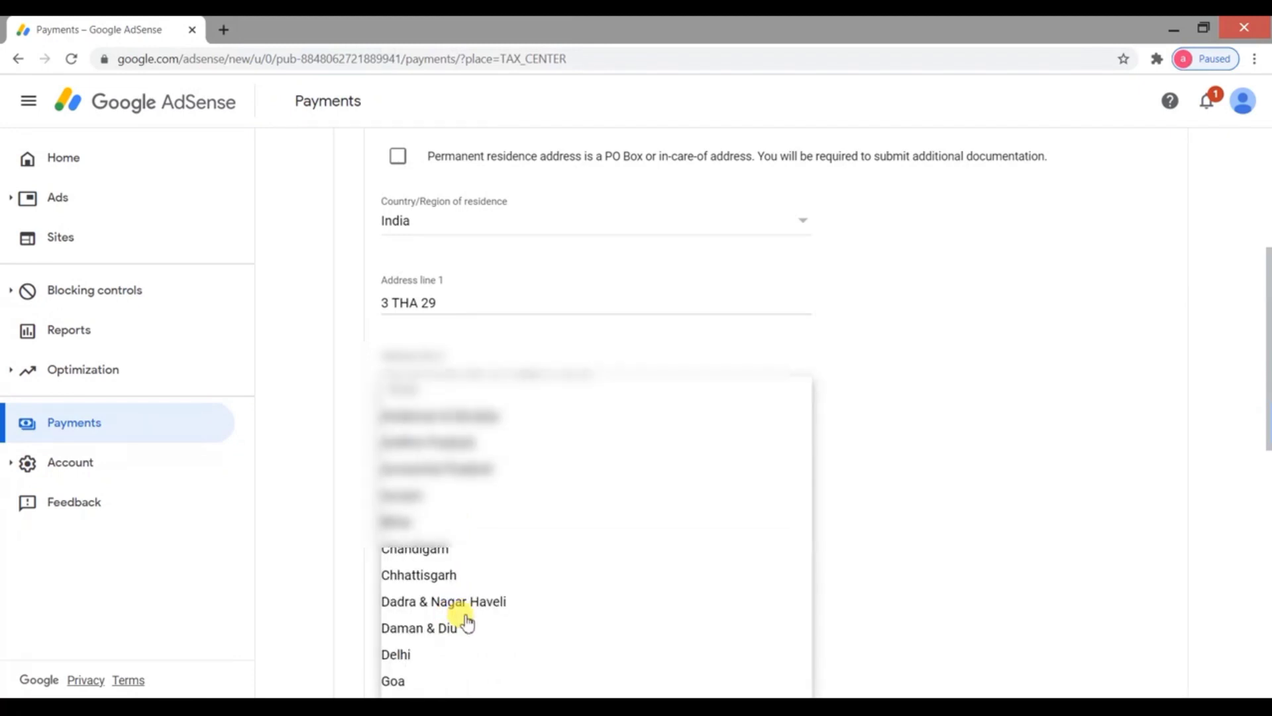
pyautogui.scroll(-10, 491, 627)
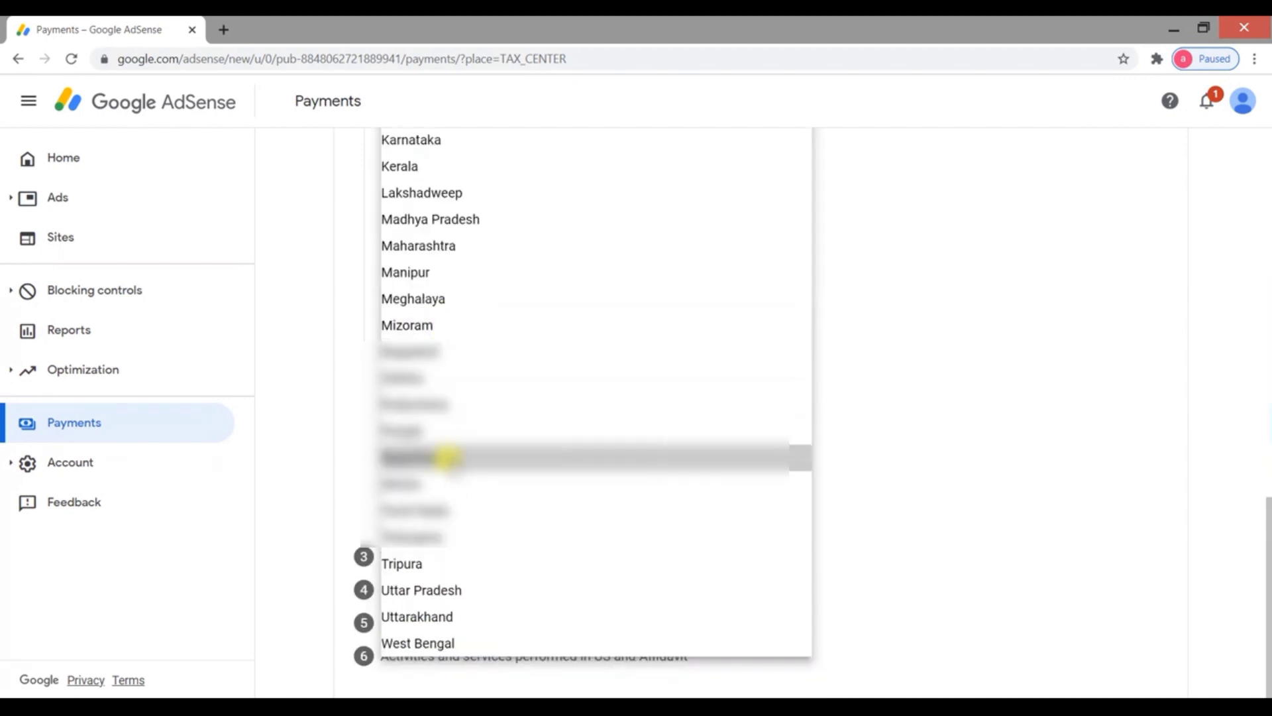
pyautogui.click(446, 456)
pyautogui.scroll(6, 517, 515)
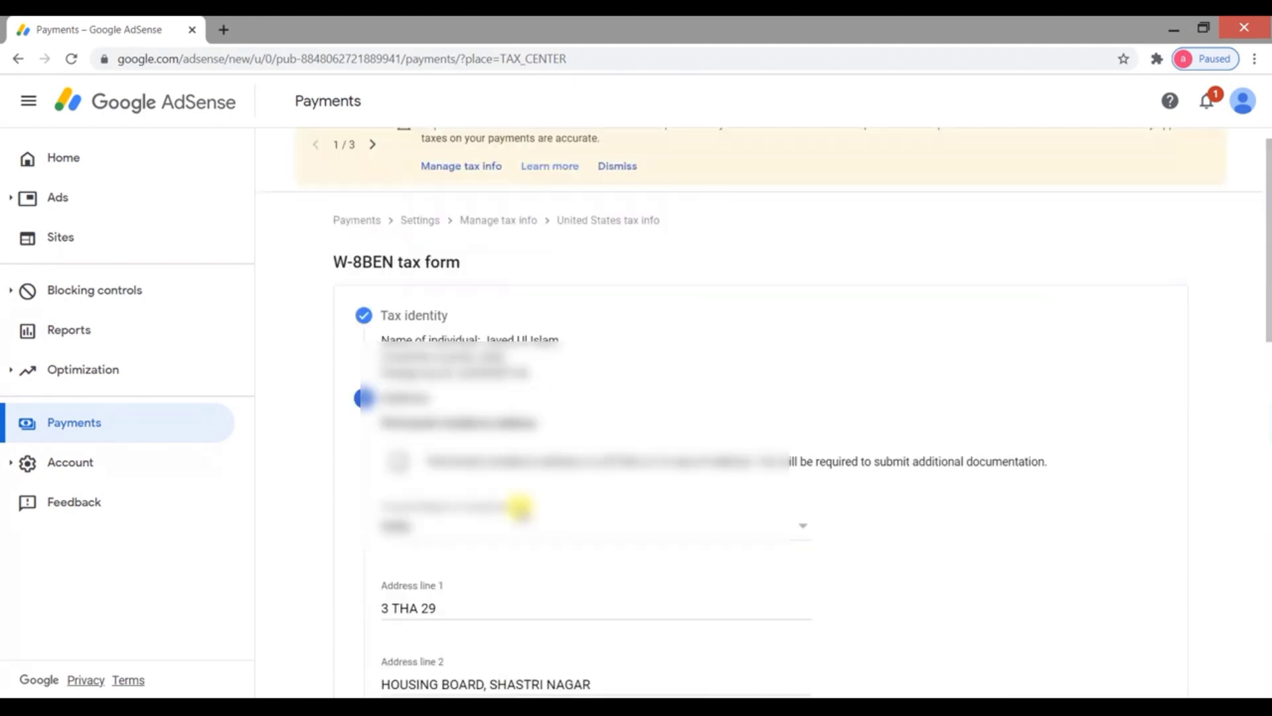
pyautogui.scroll(-2, 643, 441)
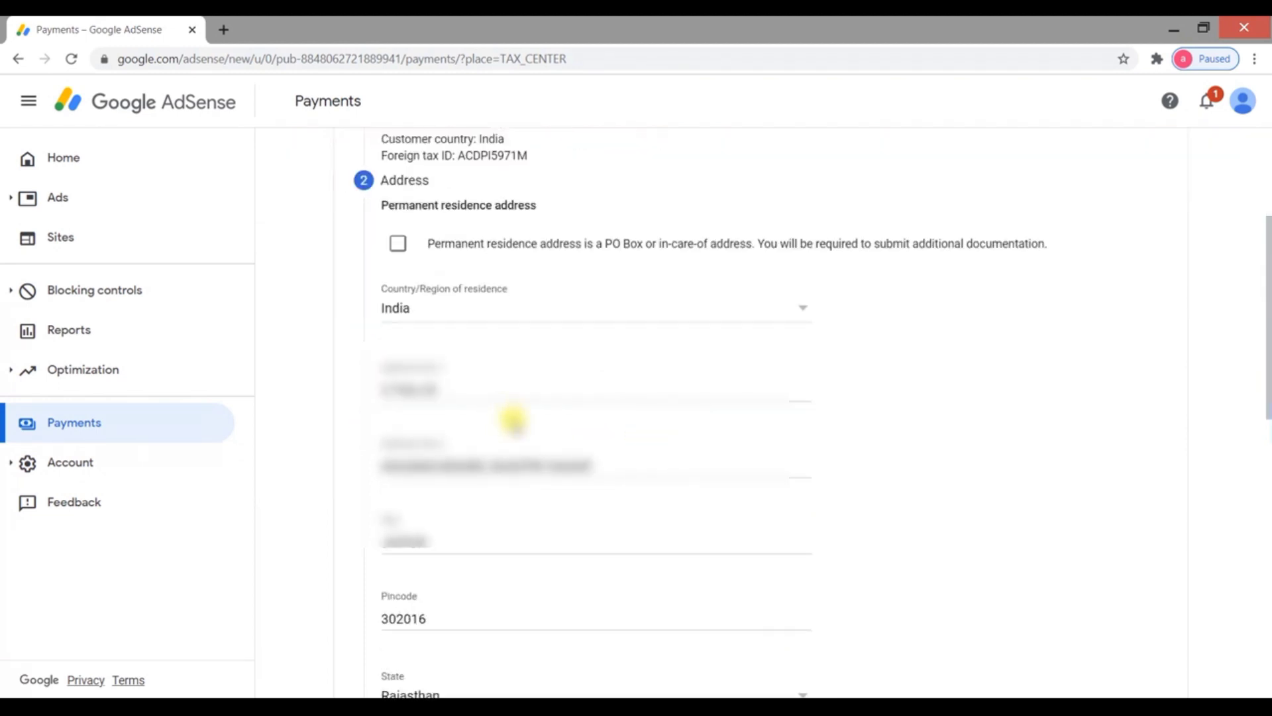
pyautogui.scroll(-1, 516, 451)
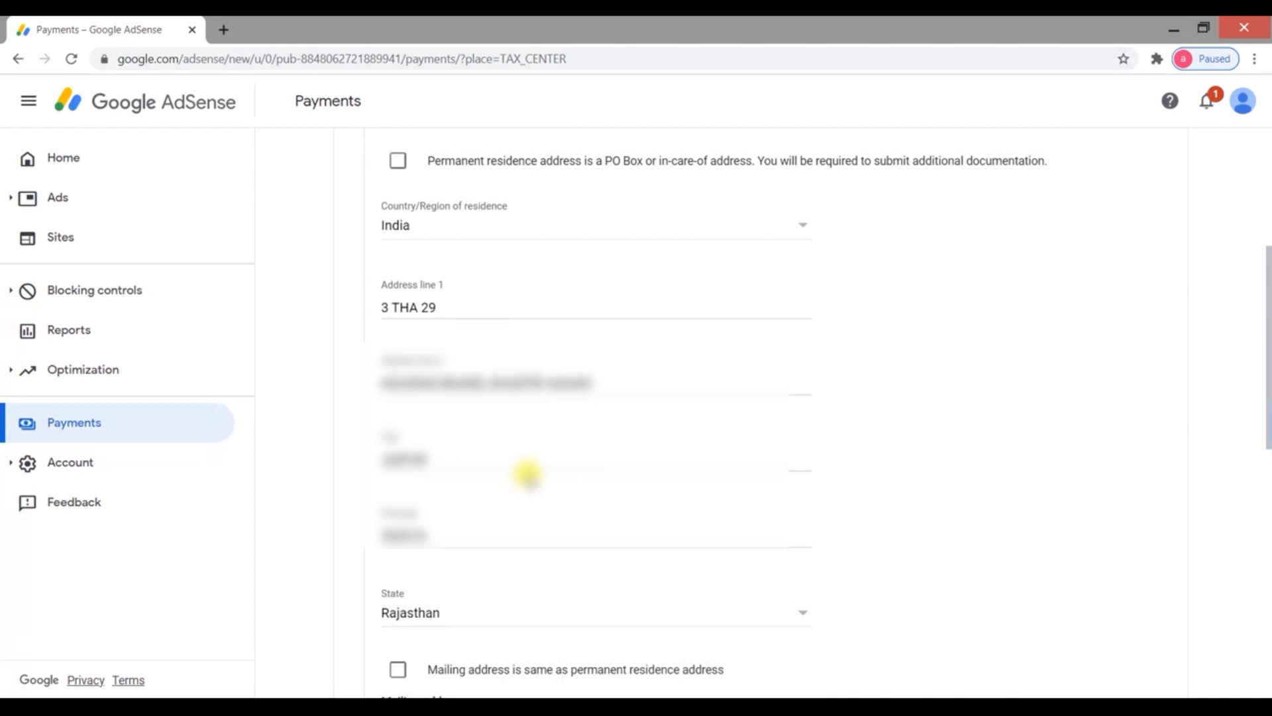
pyautogui.scroll(1, 490, 444)
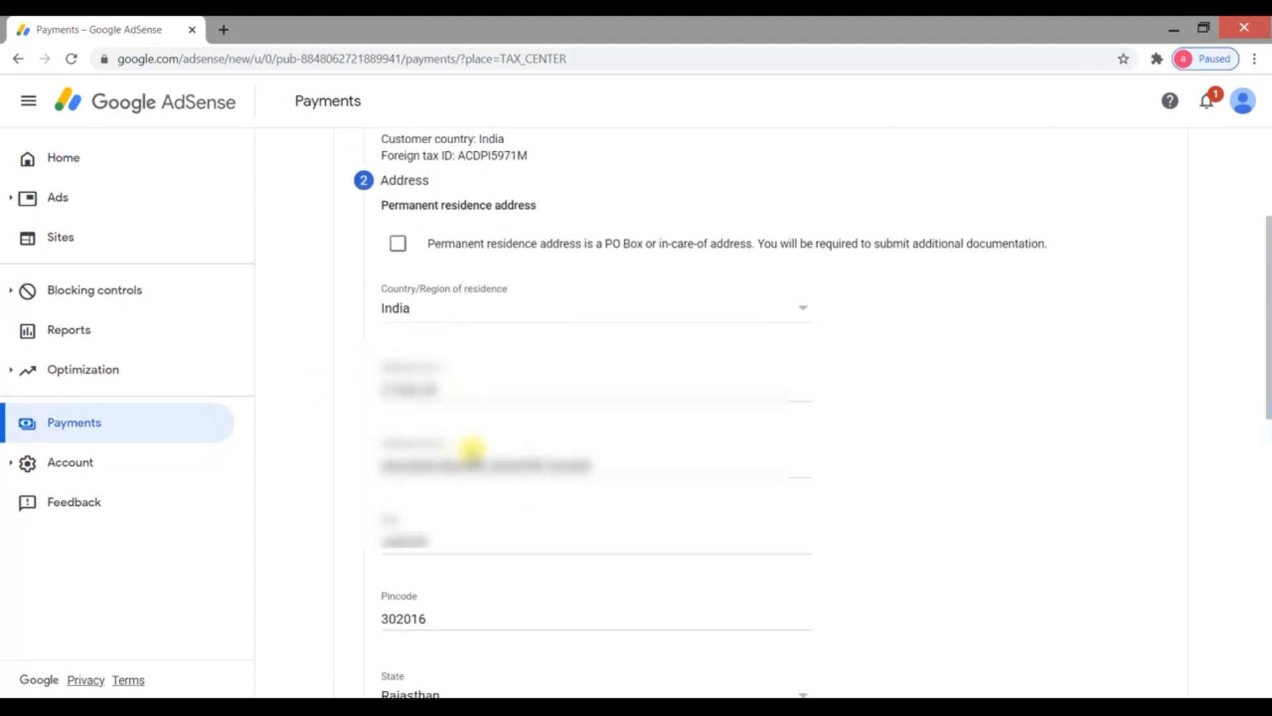
pyautogui.scroll(-1, 550, 498)
pyautogui.scroll(-3, 454, 526)
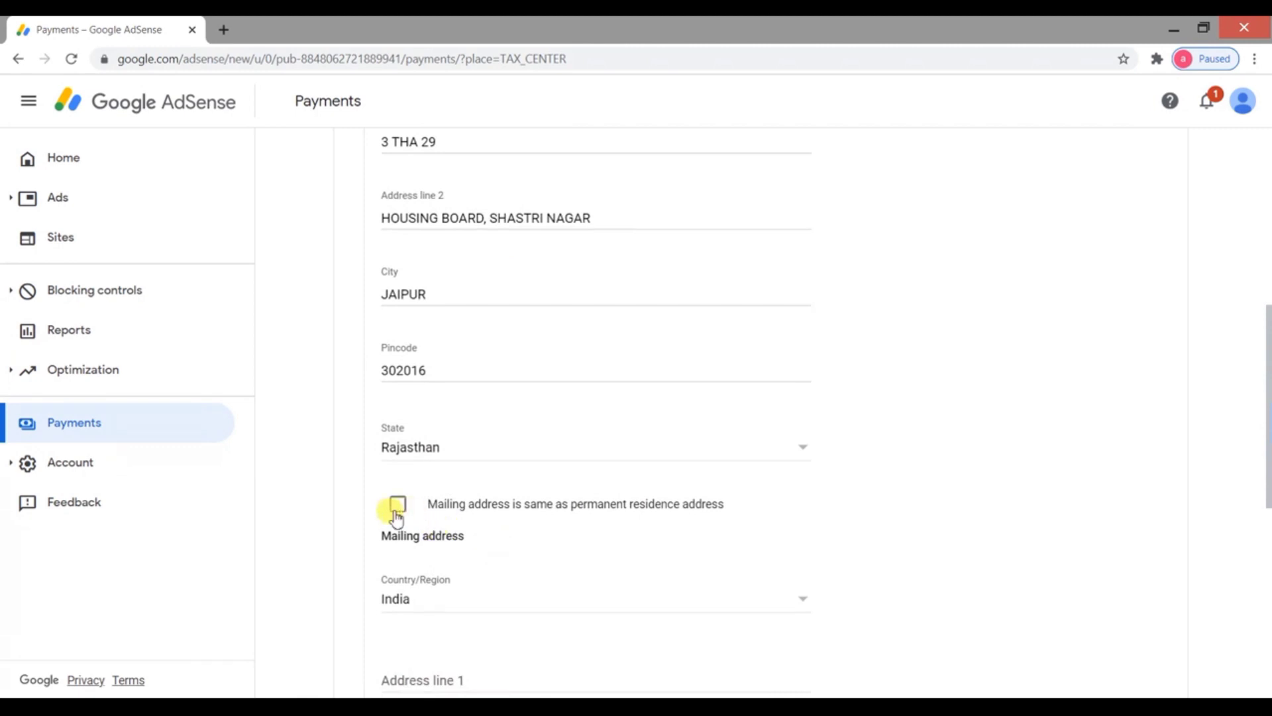
pyautogui.click(397, 507)
pyautogui.scroll(-1, 576, 520)
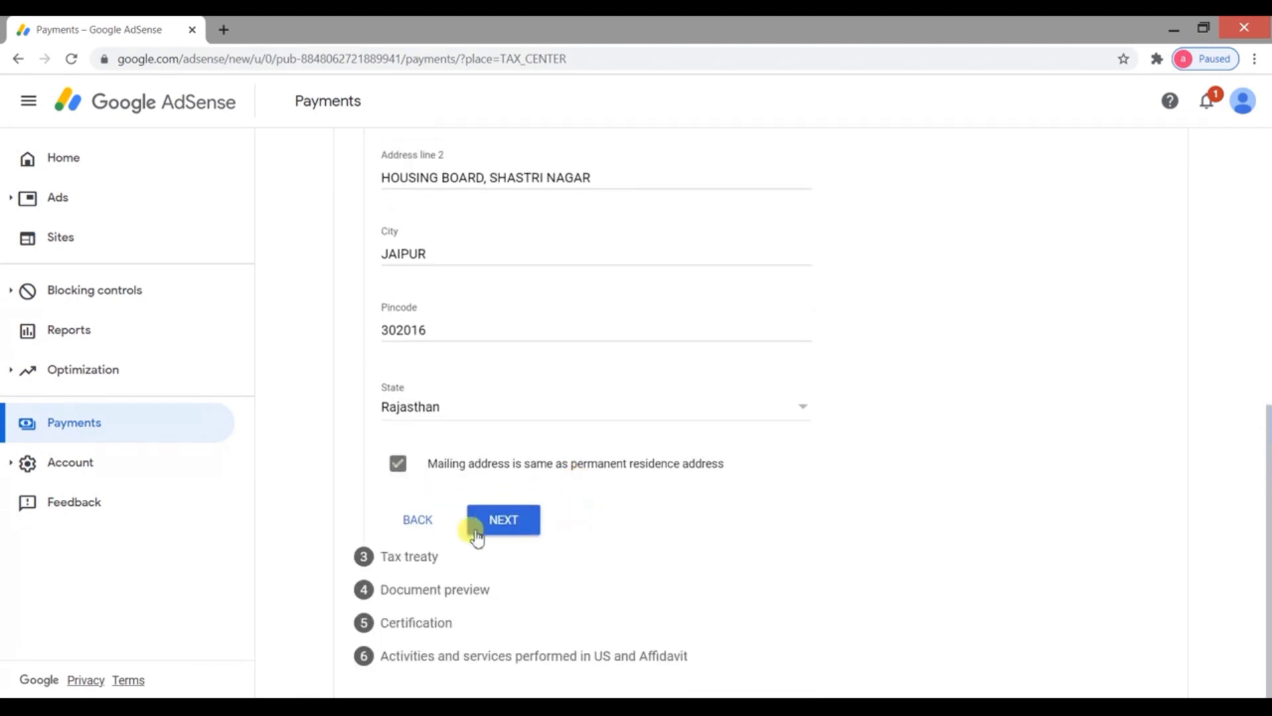
pyautogui.click(514, 532)
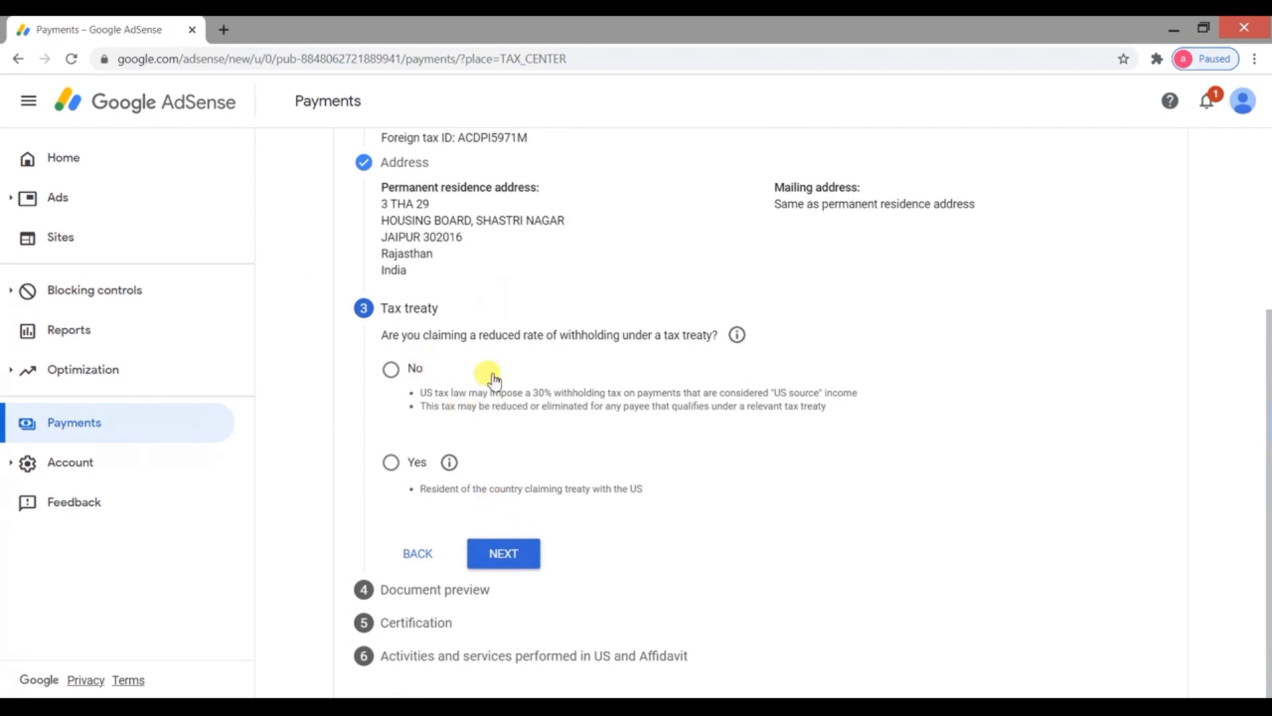
# Claim a reduced treaty rate as a resident of India, selected as the treaty country
pyautogui.click(392, 462)
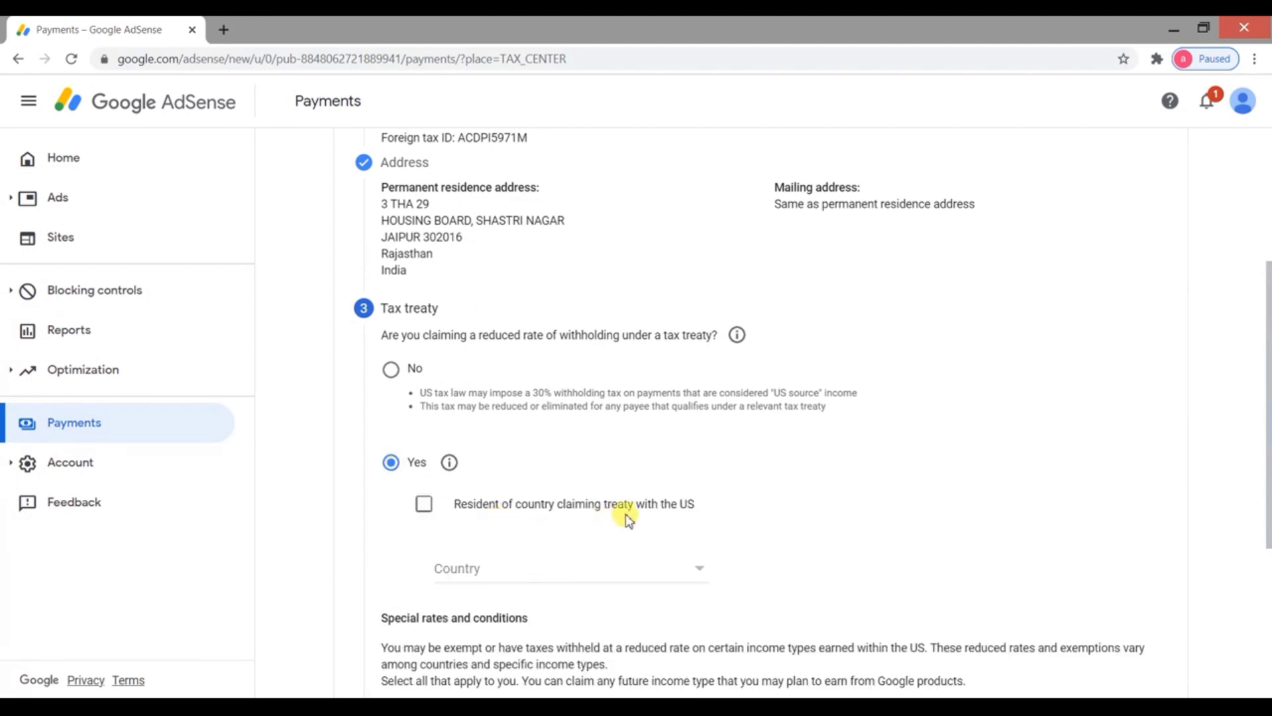
pyautogui.click(424, 503)
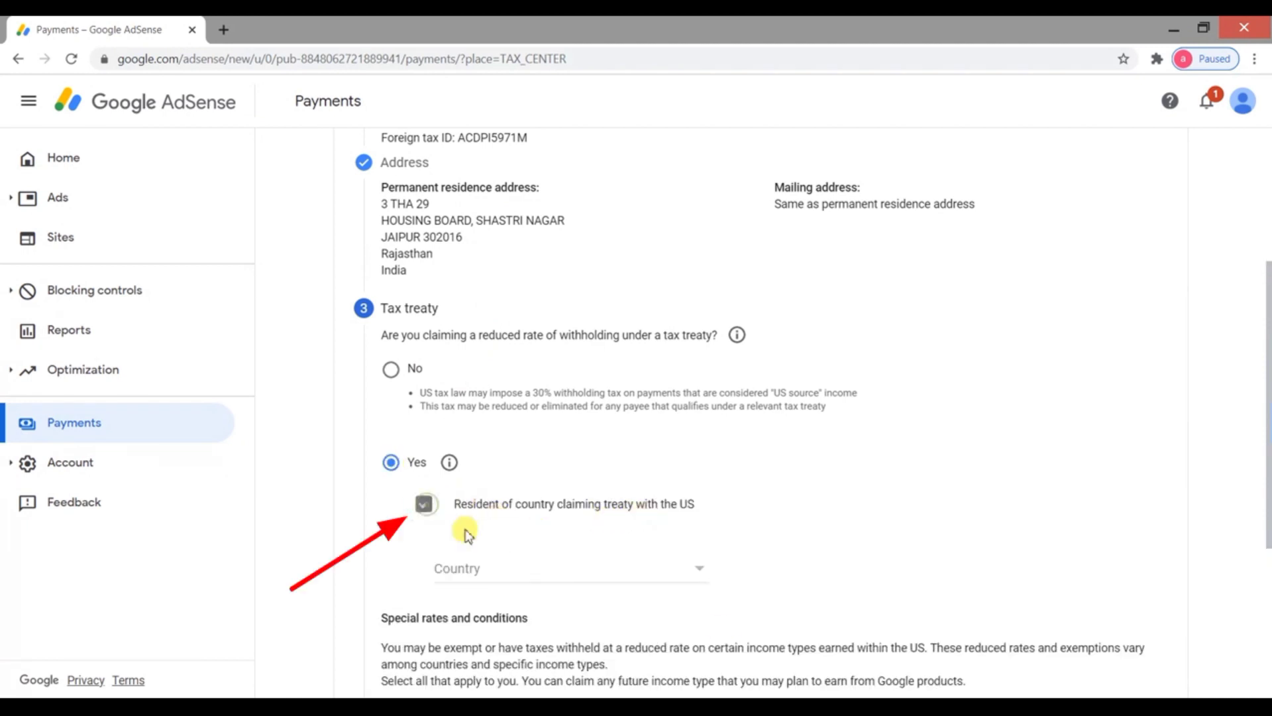
pyautogui.click(624, 568)
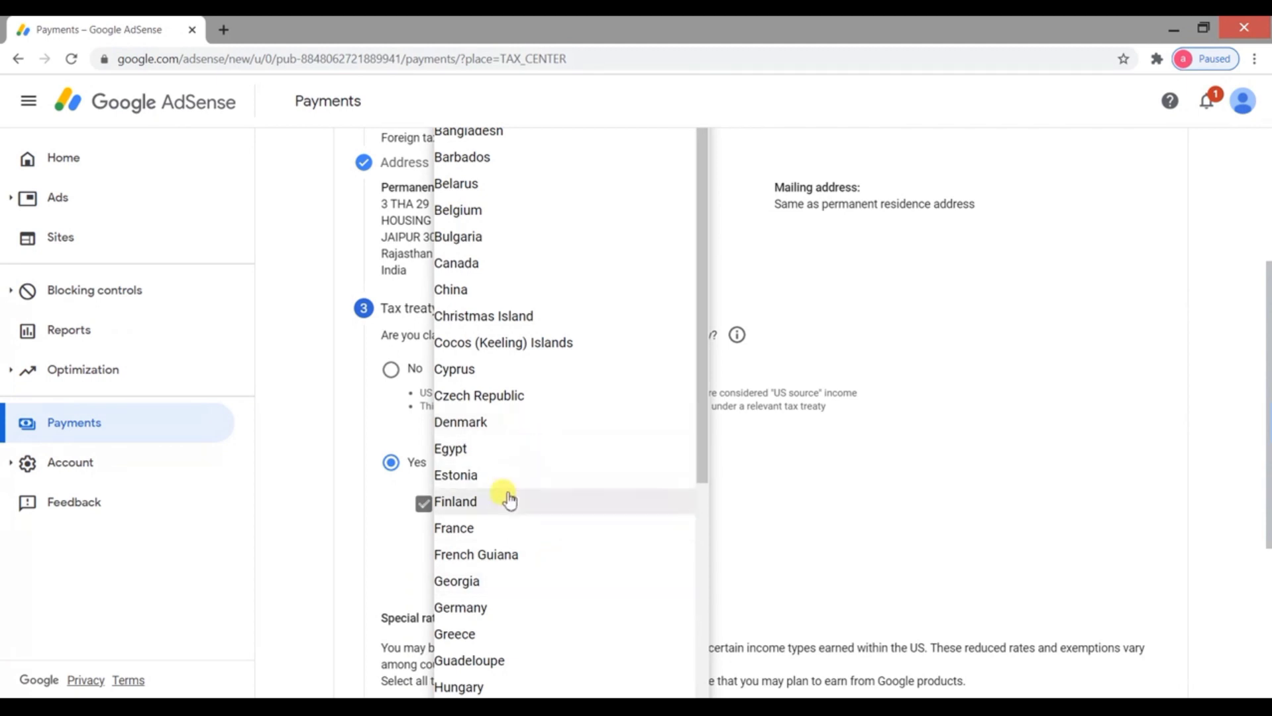
pyautogui.scroll(-8, 509, 503)
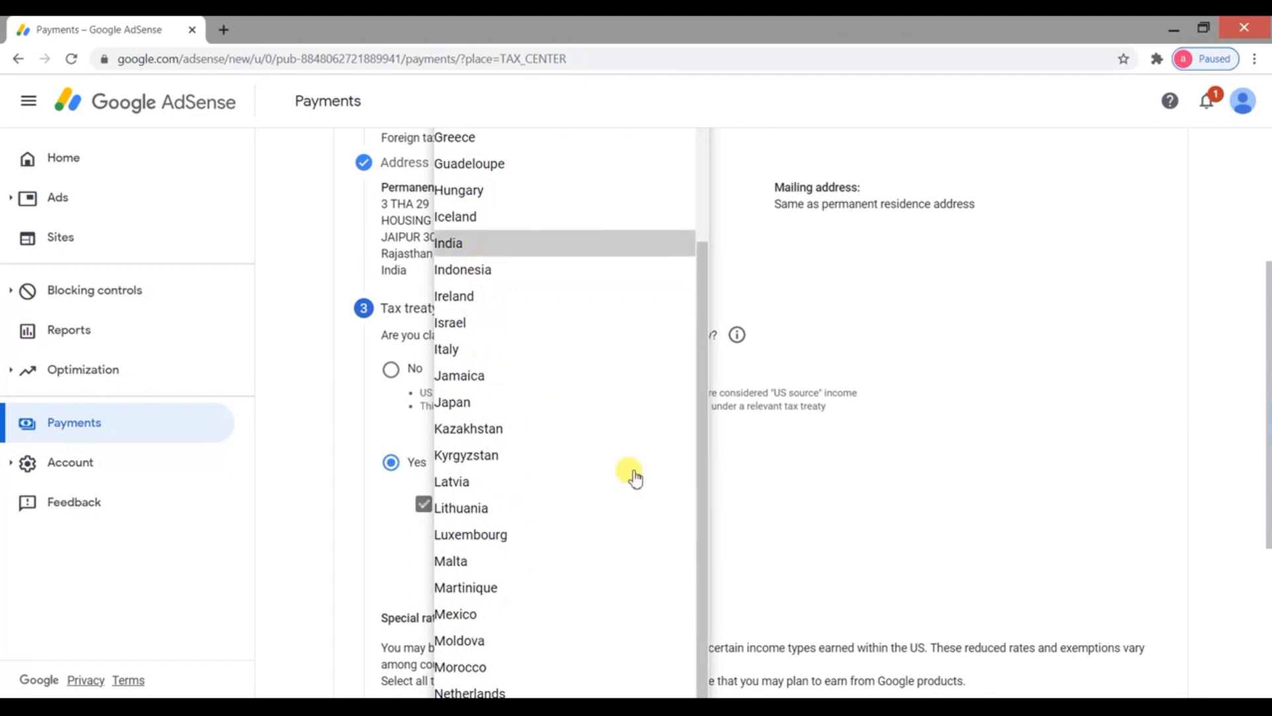
pyautogui.click(838, 506)
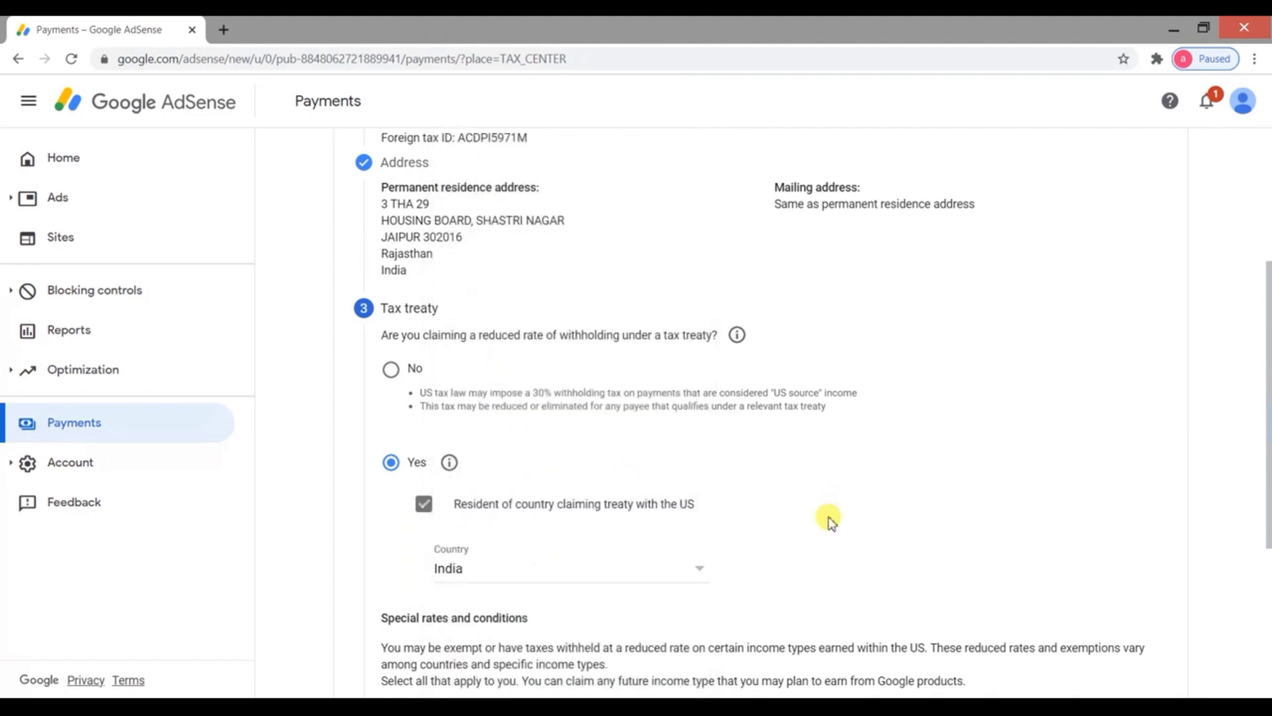
pyautogui.scroll(-3, 819, 523)
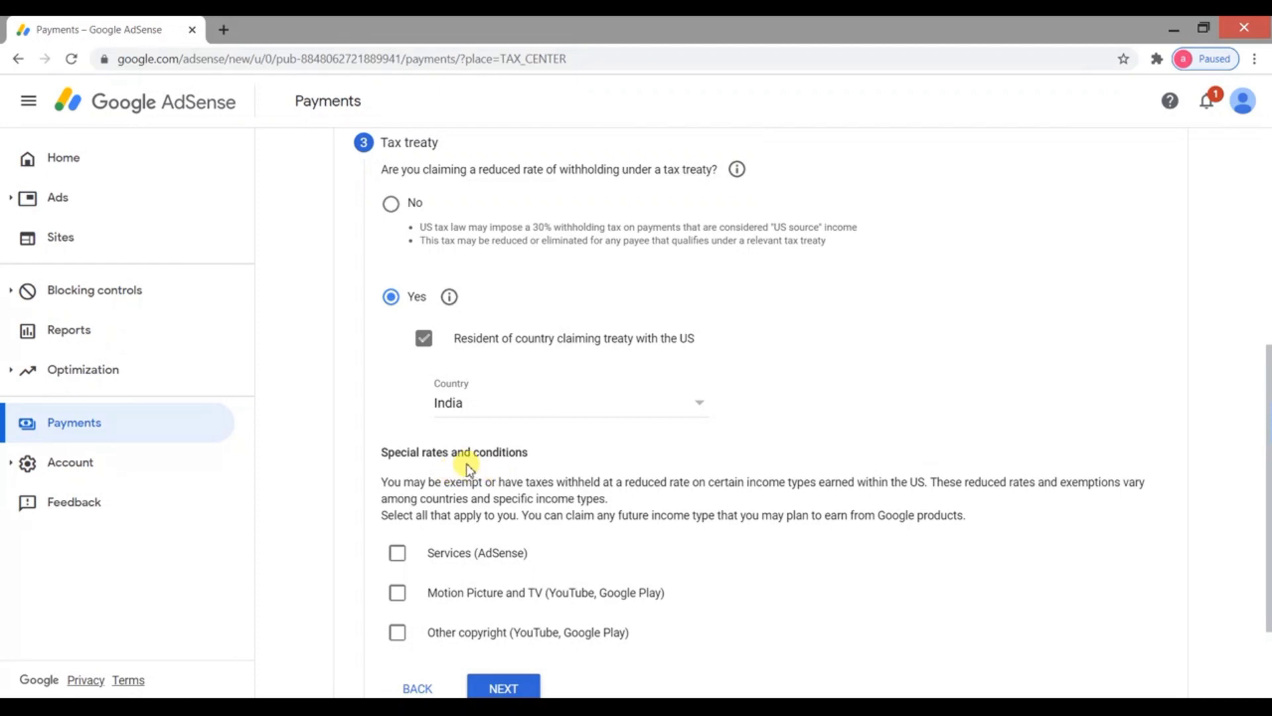
pyautogui.scroll(-1, 486, 466)
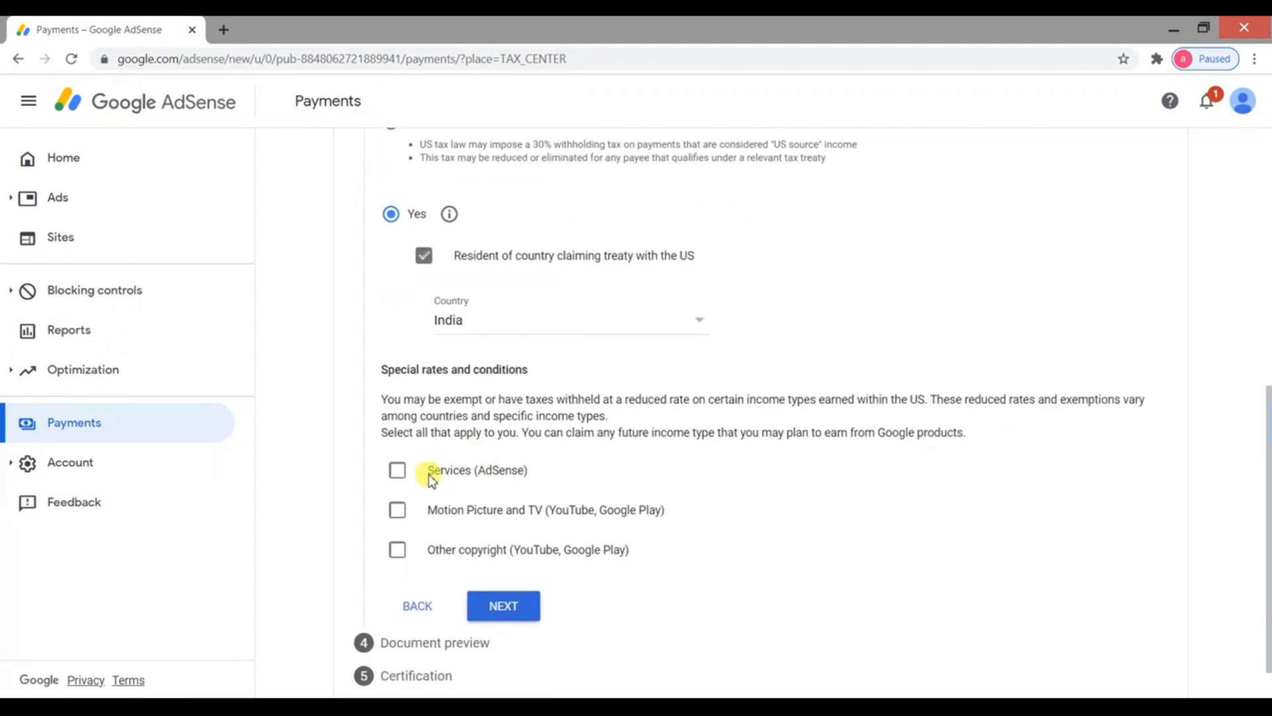
# Claim Services (AdSense) income under Article 7 paragraph 1 at 0%, affirming the treaty reason
pyautogui.click(396, 471)
pyautogui.scroll(-1, 533, 490)
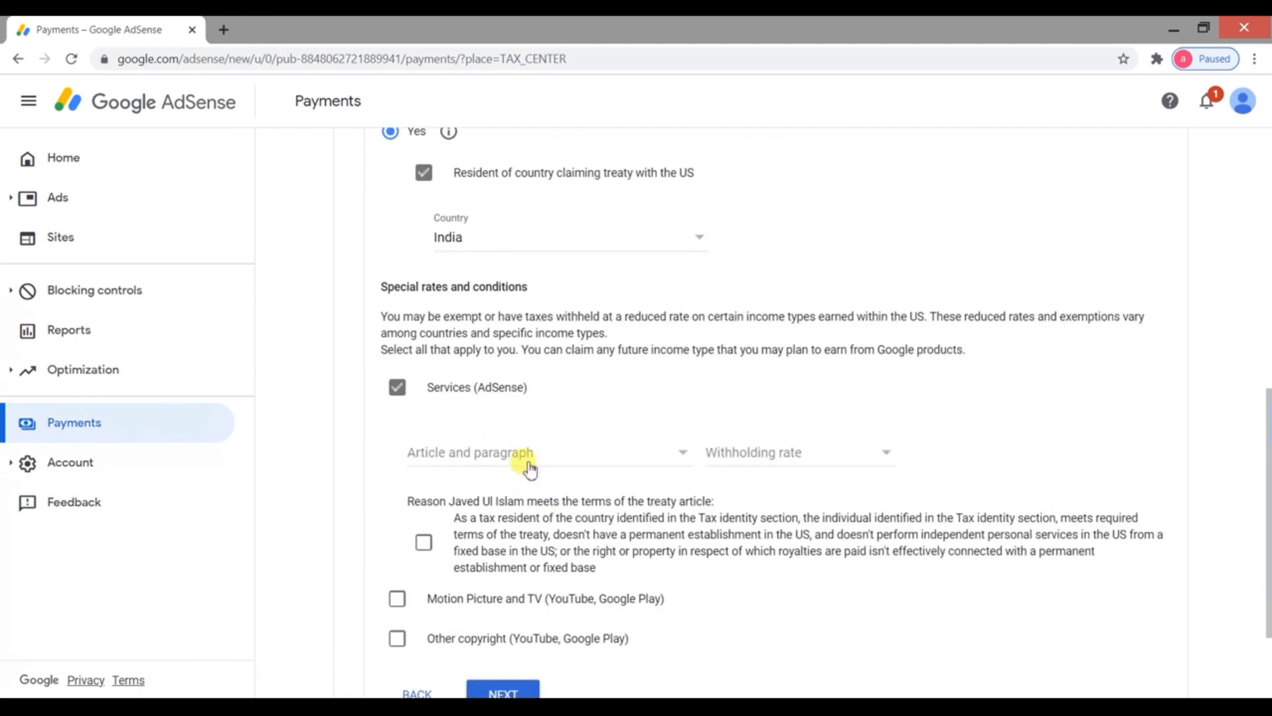
pyautogui.click(525, 458)
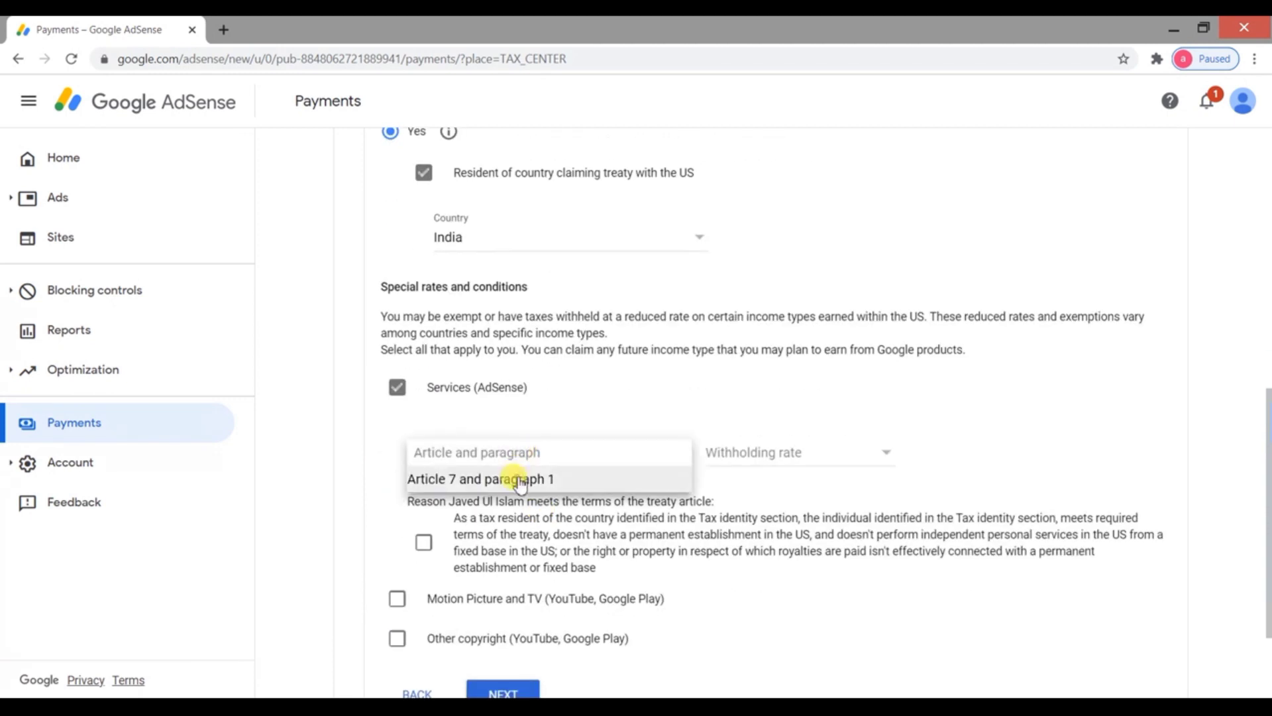
pyautogui.click(521, 480)
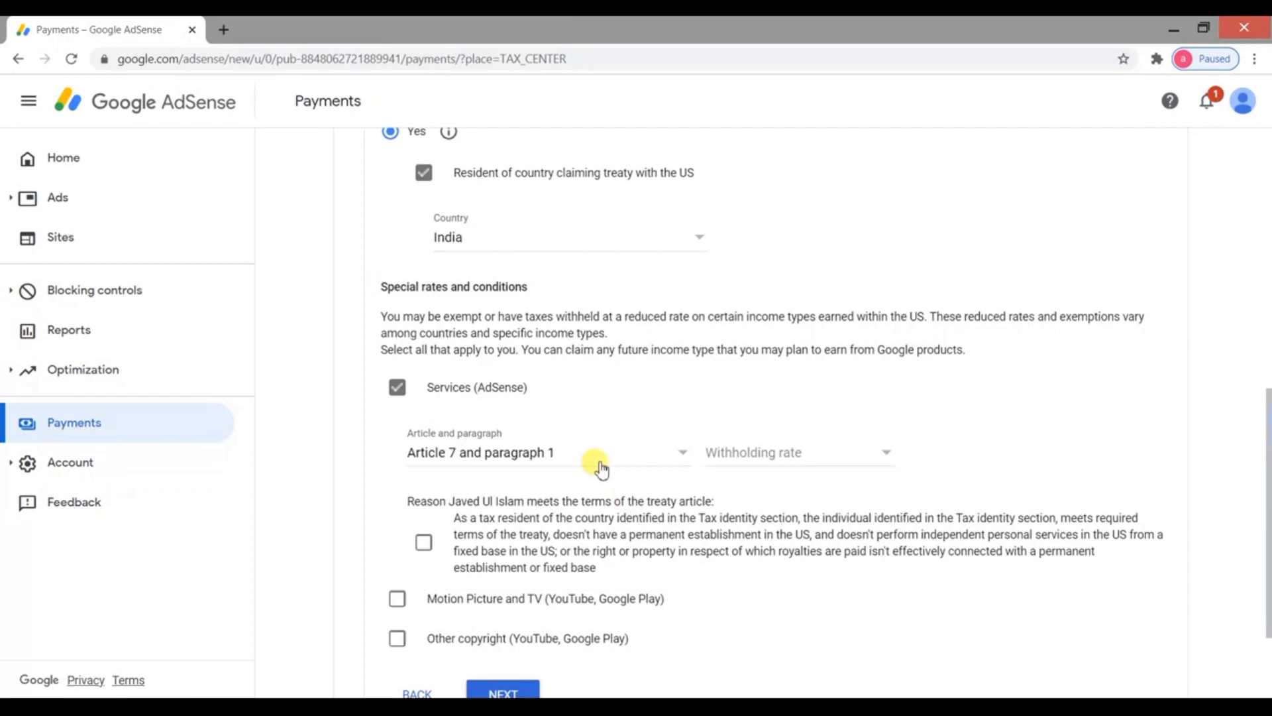
pyautogui.click(816, 450)
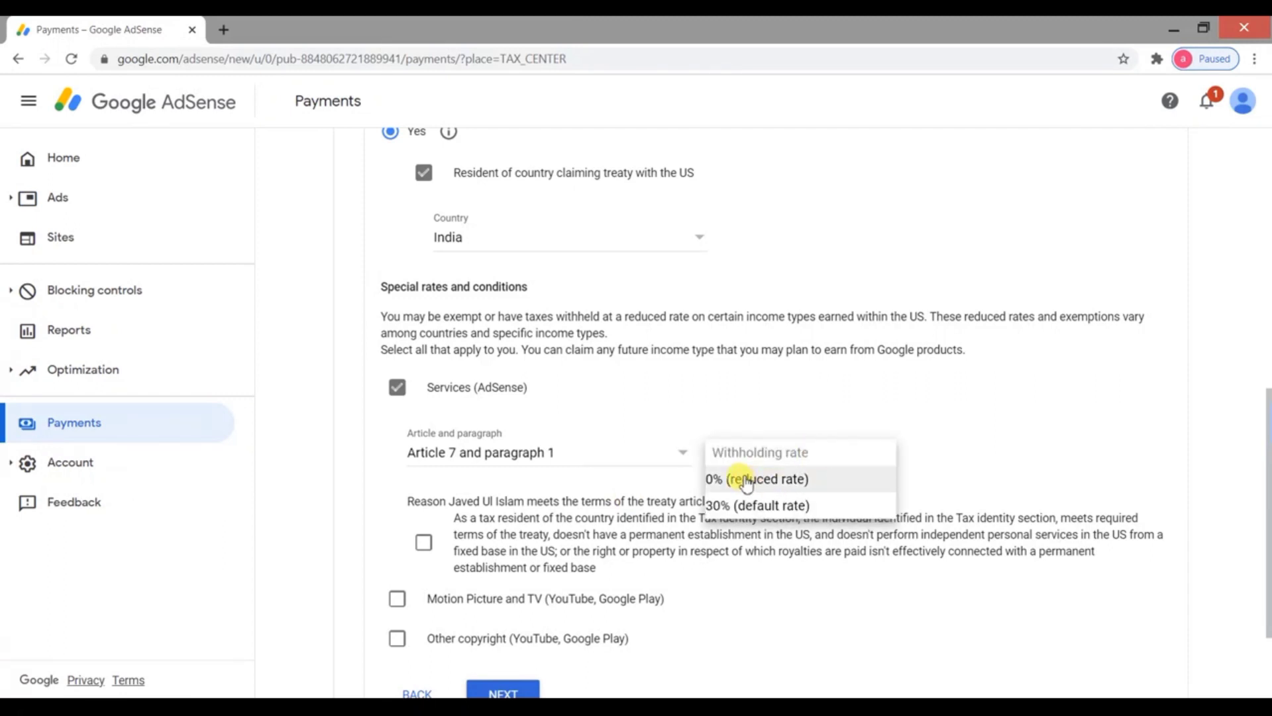
pyautogui.click(773, 480)
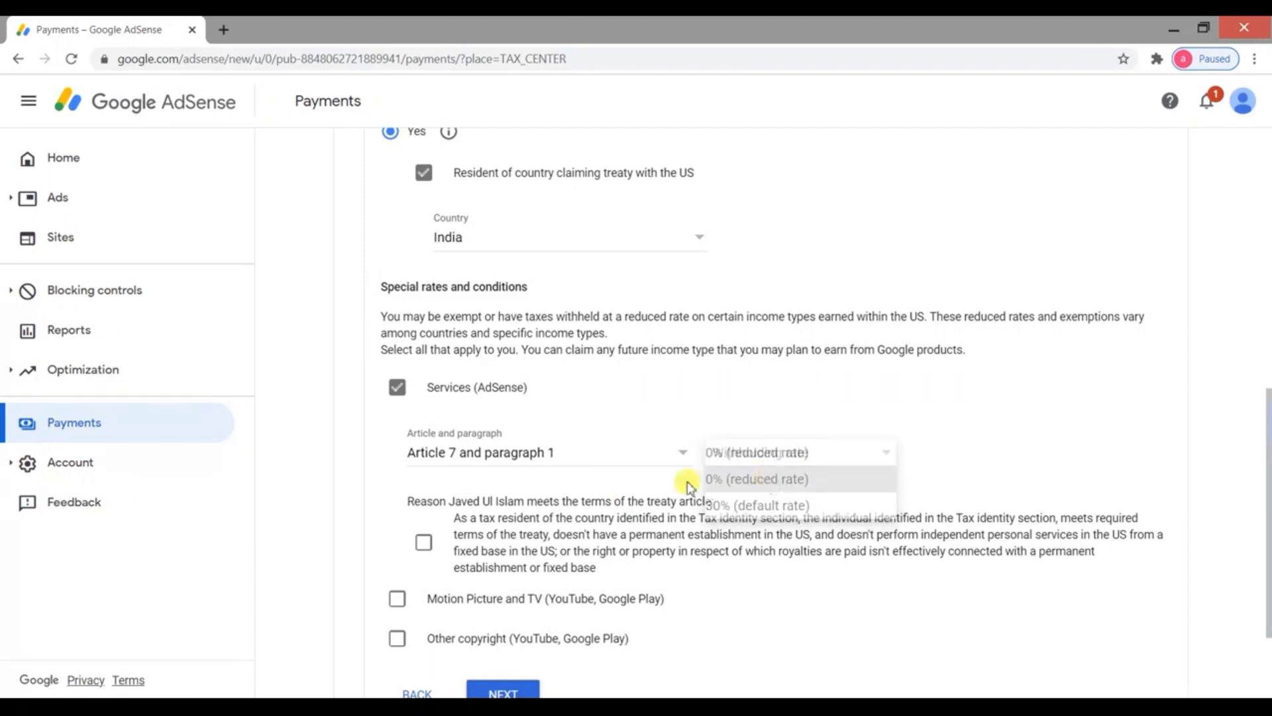
pyautogui.click(423, 541)
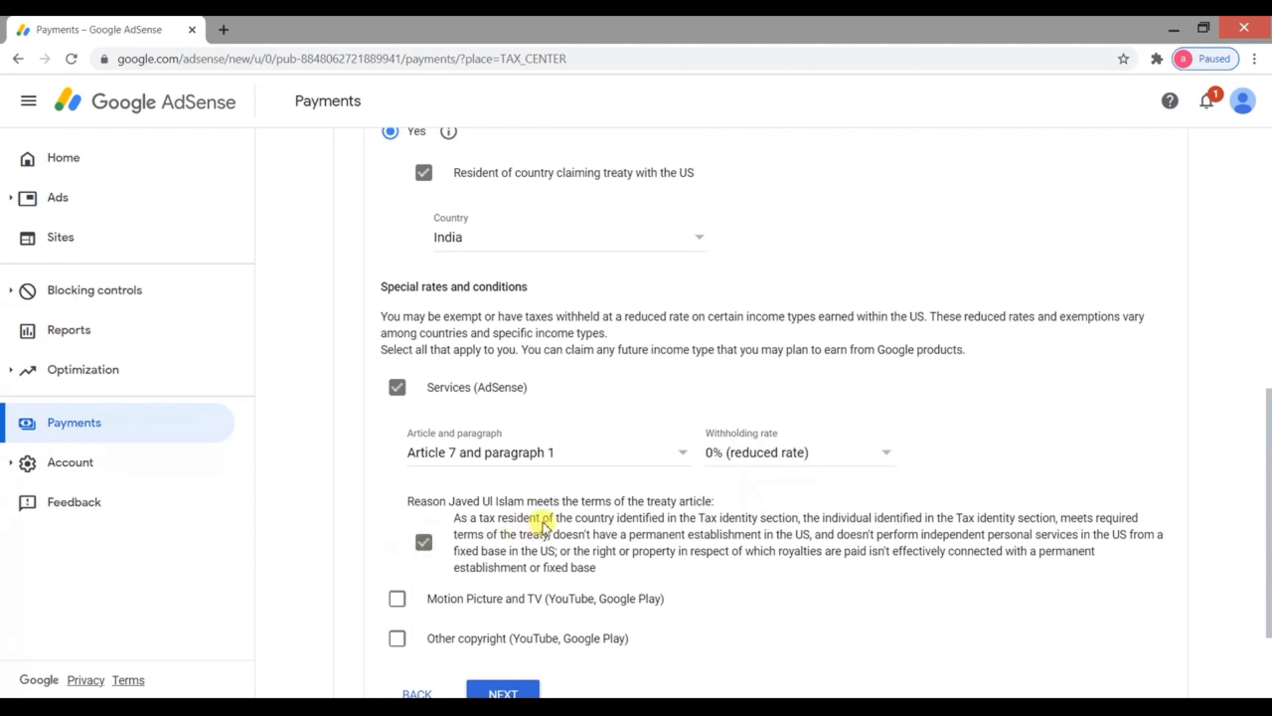
pyautogui.scroll(-1, 550, 514)
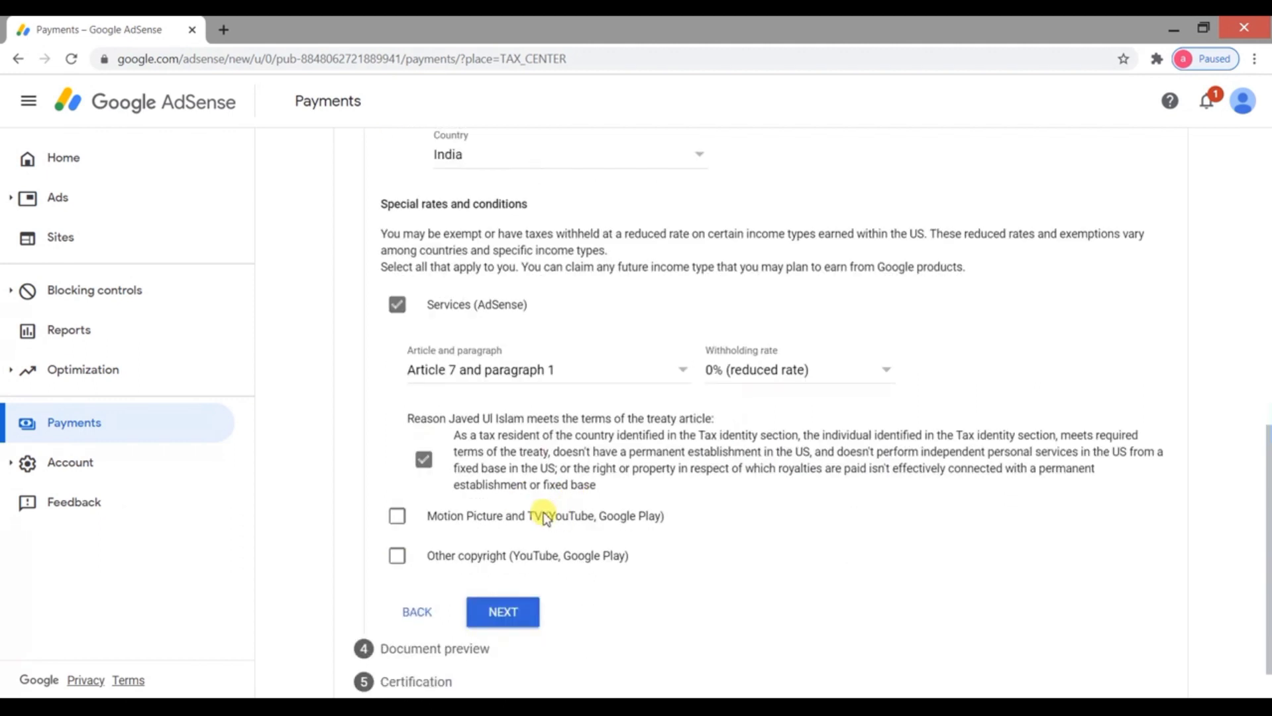
# Claim Motion Picture and TV income under Article 12 paragraph 2A II at 15%, affirming the reason
pyautogui.click(397, 517)
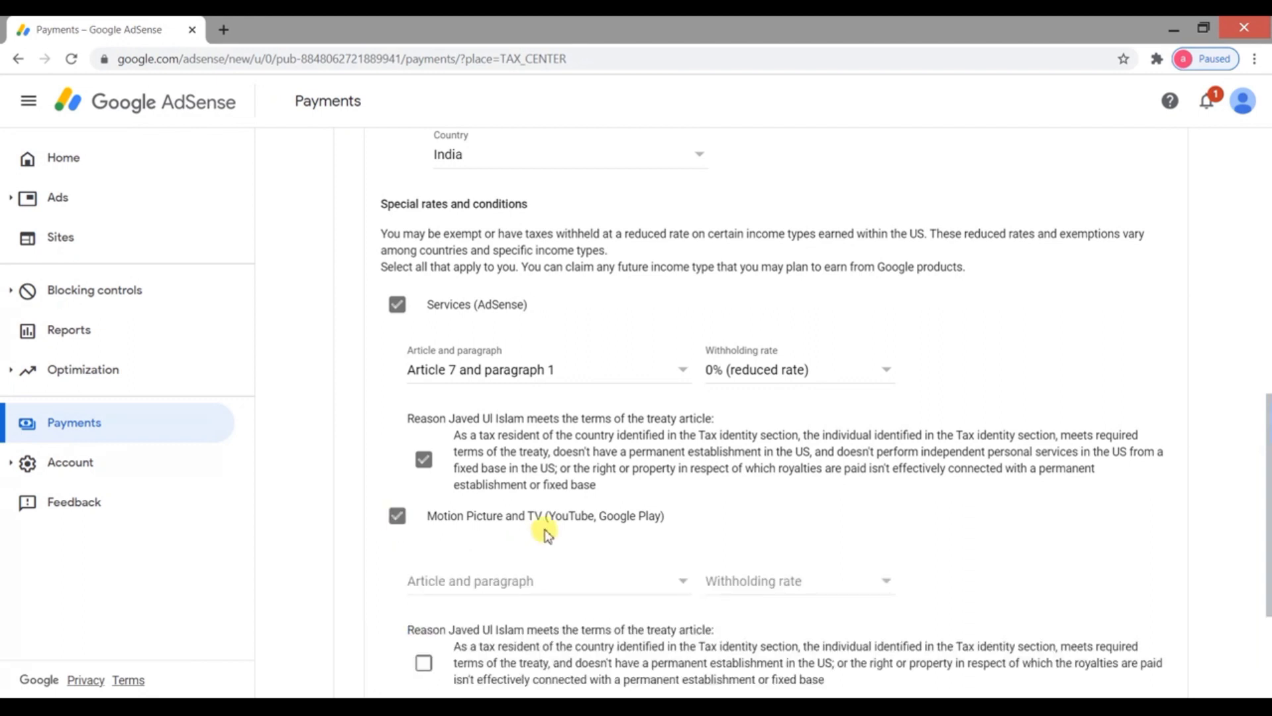
pyautogui.scroll(-1, 546, 530)
pyautogui.click(564, 505)
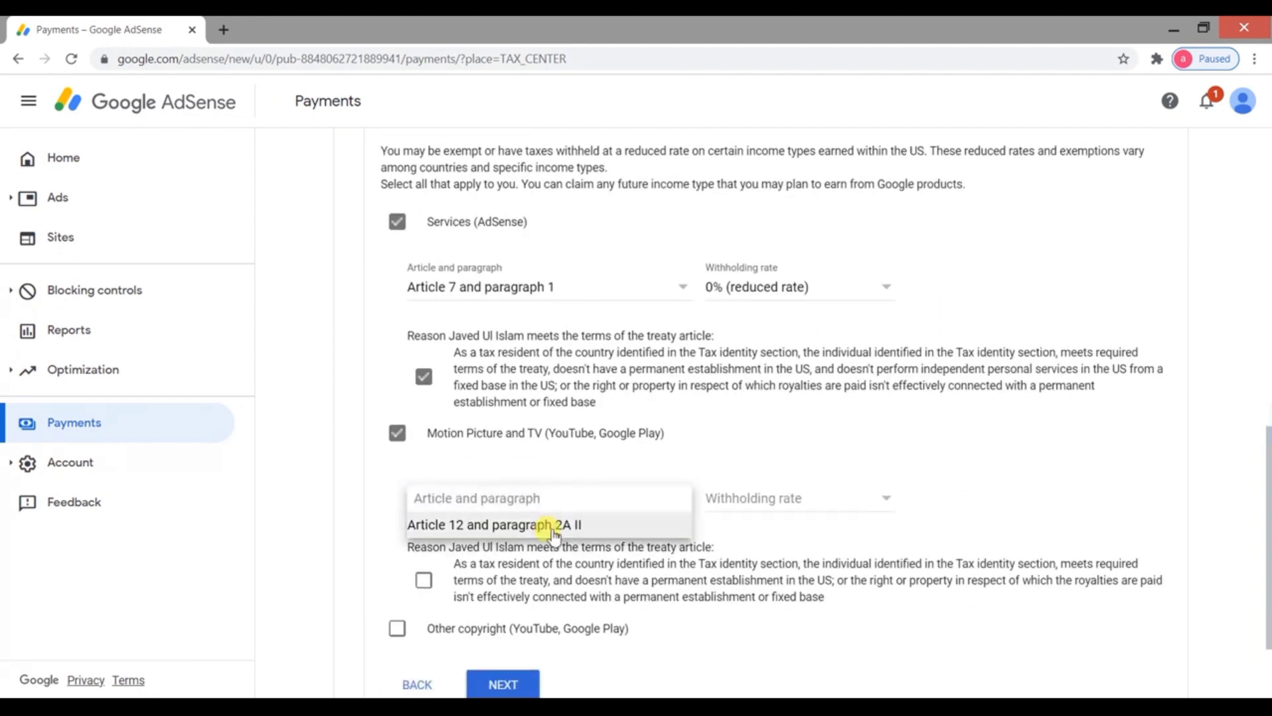
pyautogui.click(545, 528)
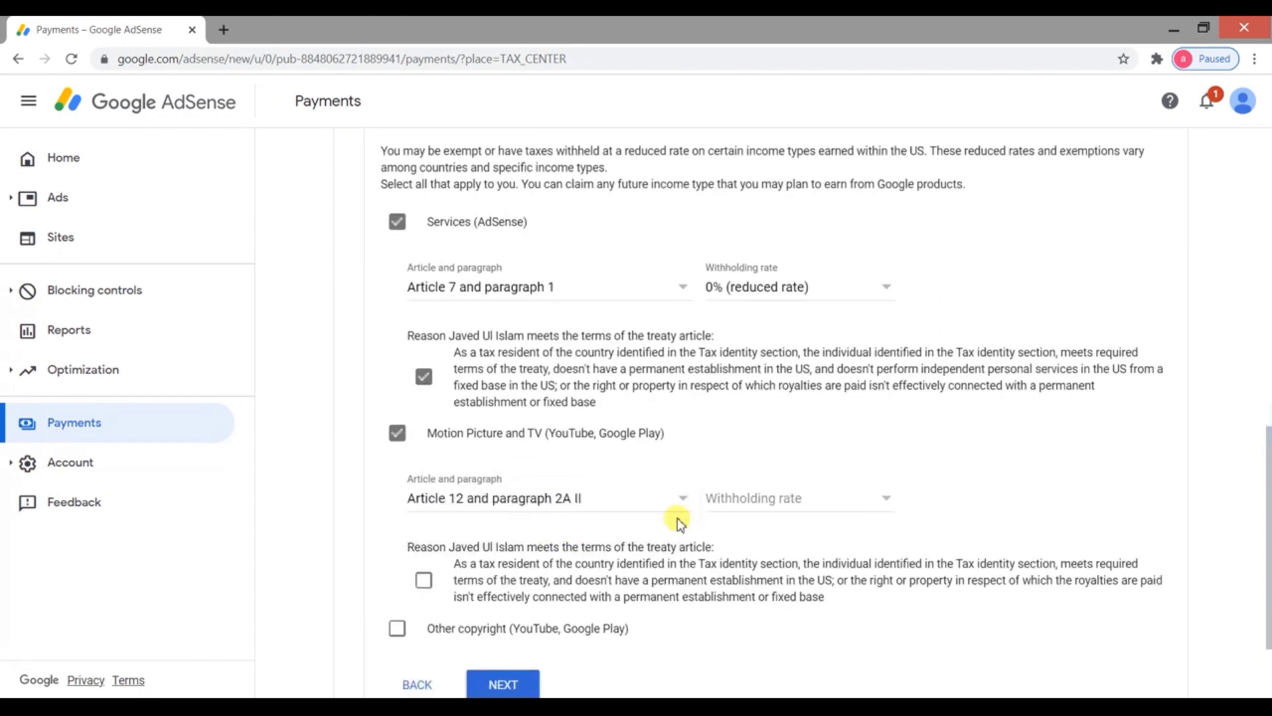
pyautogui.click(756, 502)
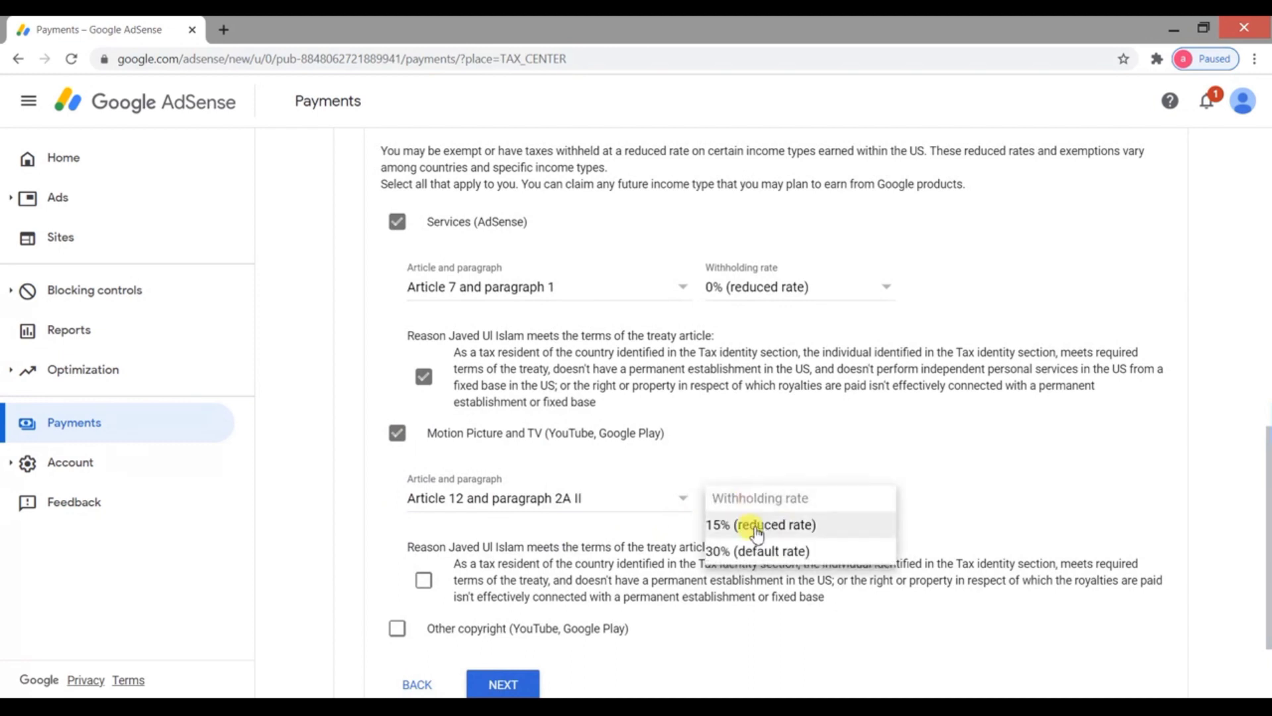
pyautogui.click(758, 527)
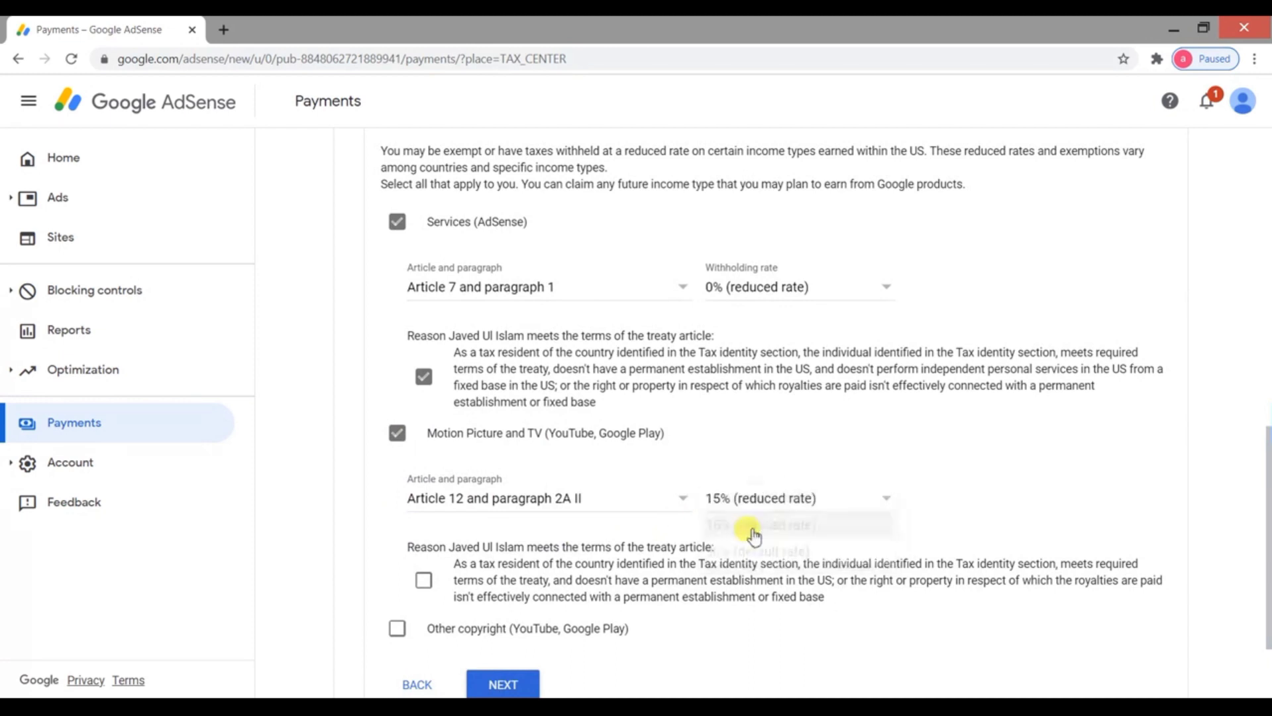
pyautogui.scroll(-1, 484, 500)
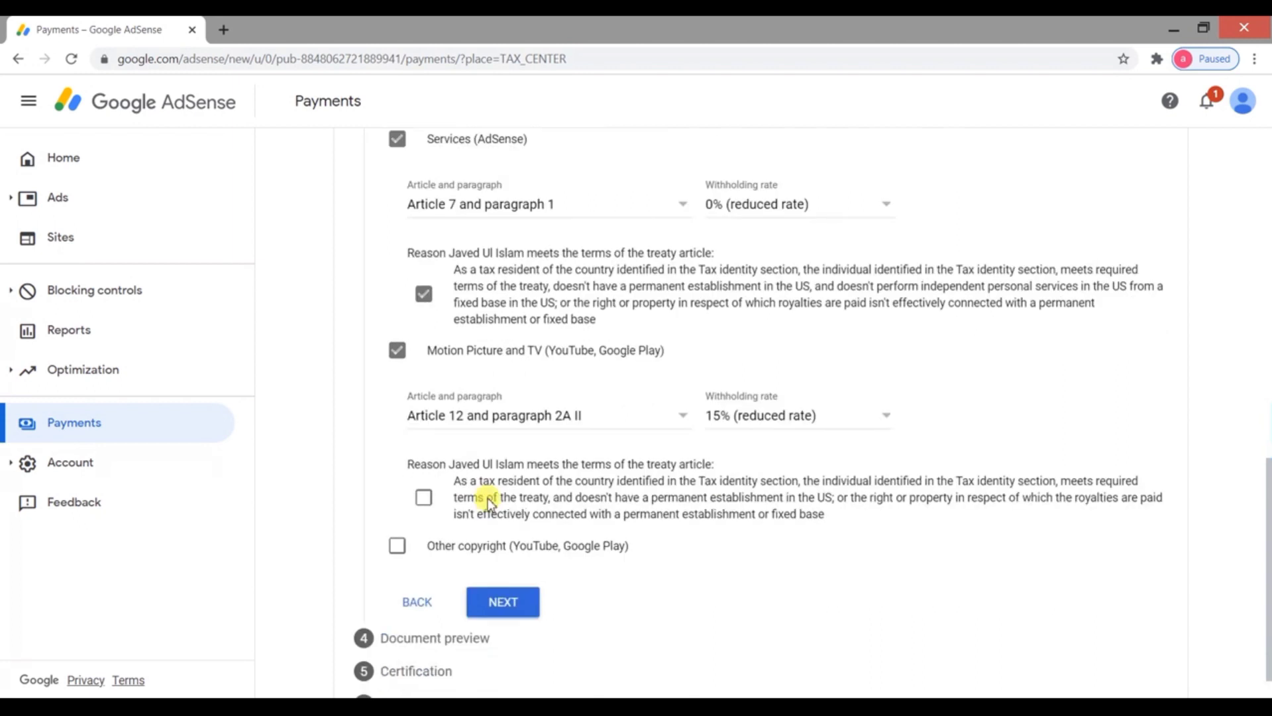
pyautogui.click(424, 498)
# Claim Other copyright income under Article 12 paragraph 2A II at 15%, affirming the reason
pyautogui.click(396, 554)
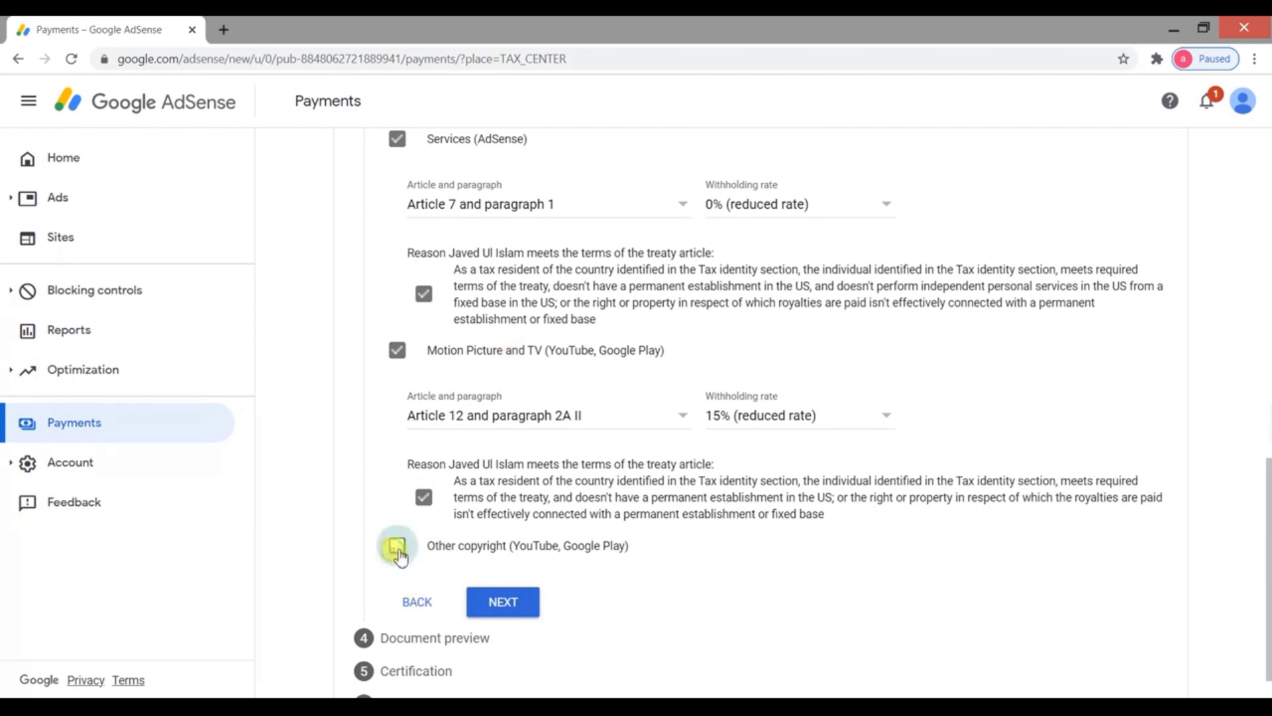
pyautogui.scroll(-1, 563, 540)
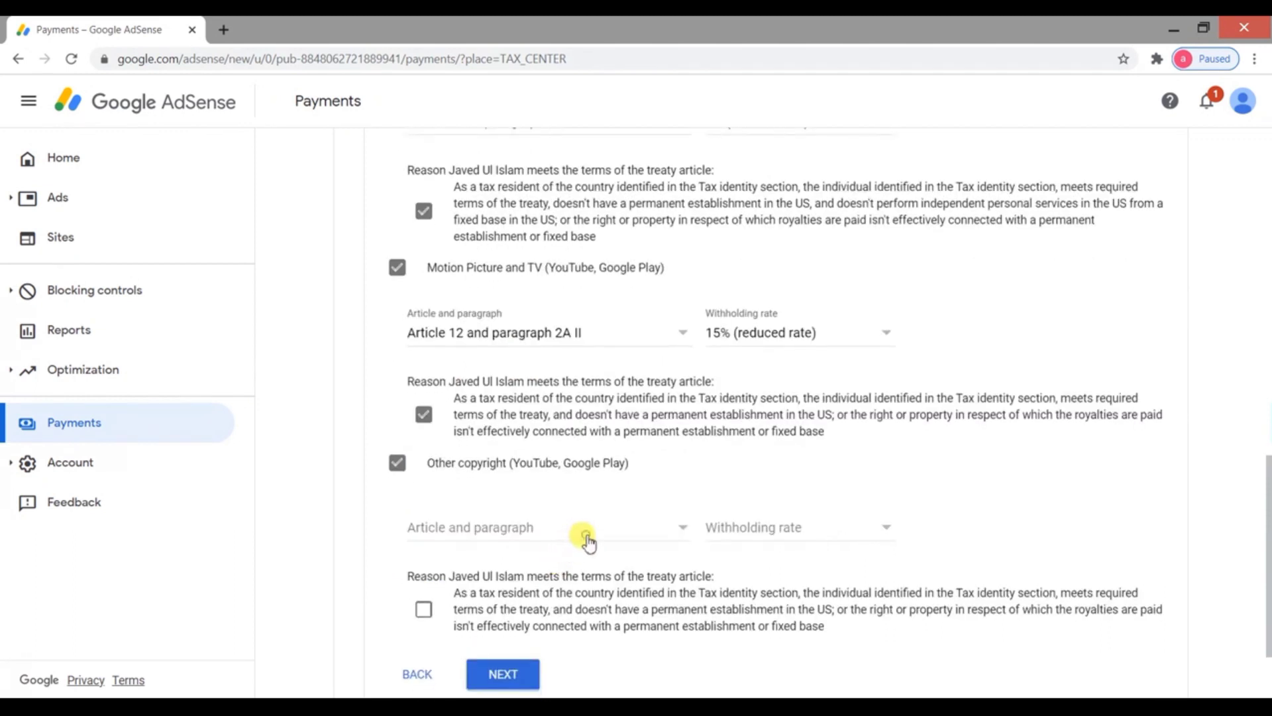
pyautogui.click(582, 532)
pyautogui.click(588, 558)
pyautogui.click(762, 526)
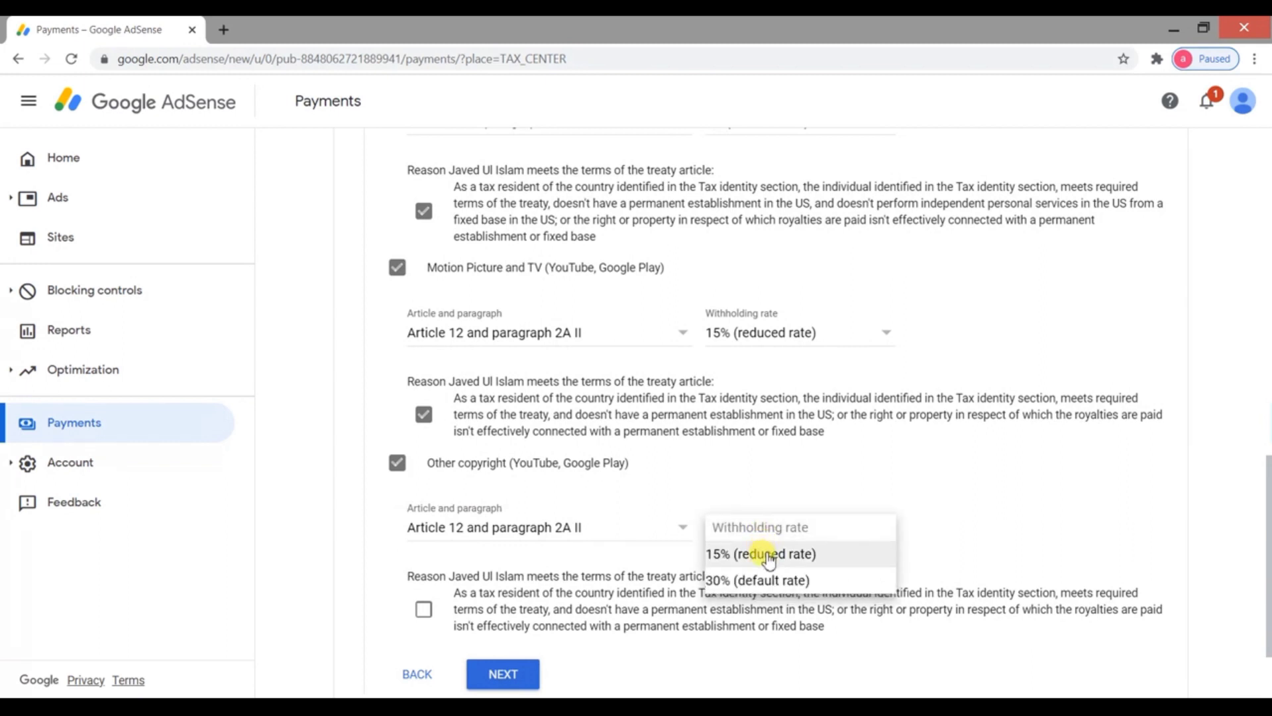
pyautogui.click(768, 557)
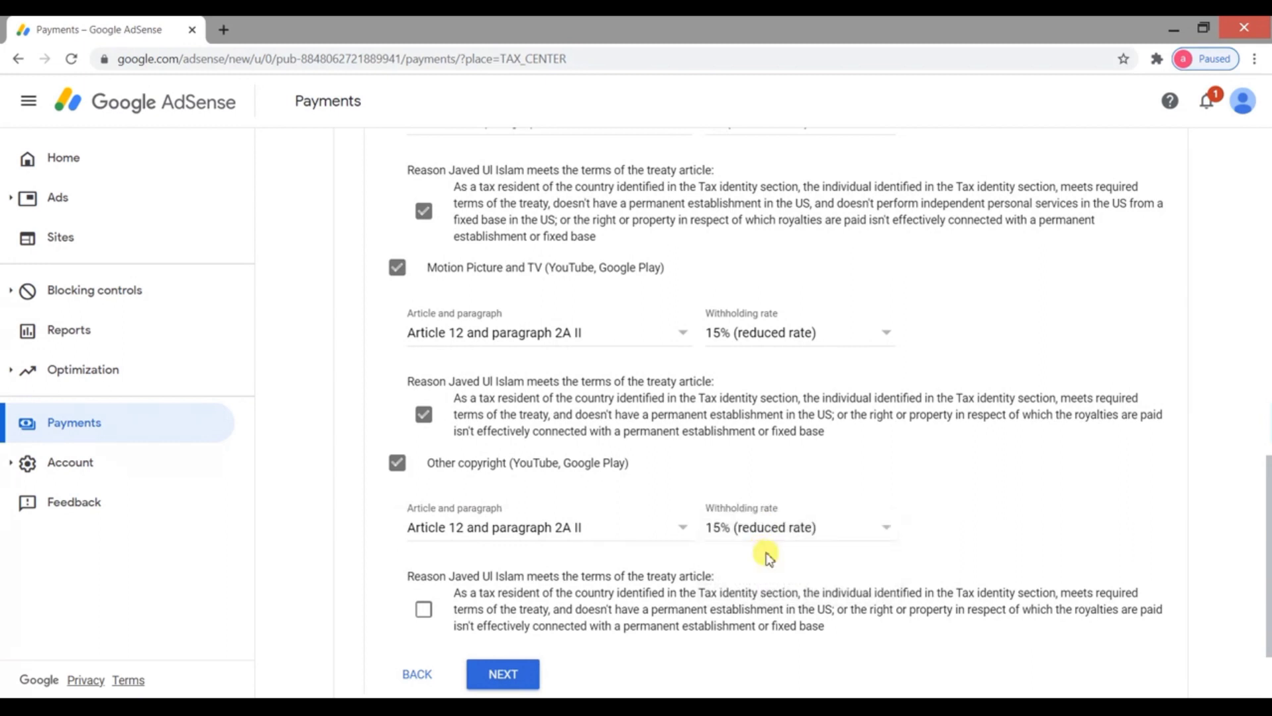
pyautogui.scroll(-2, 415, 508)
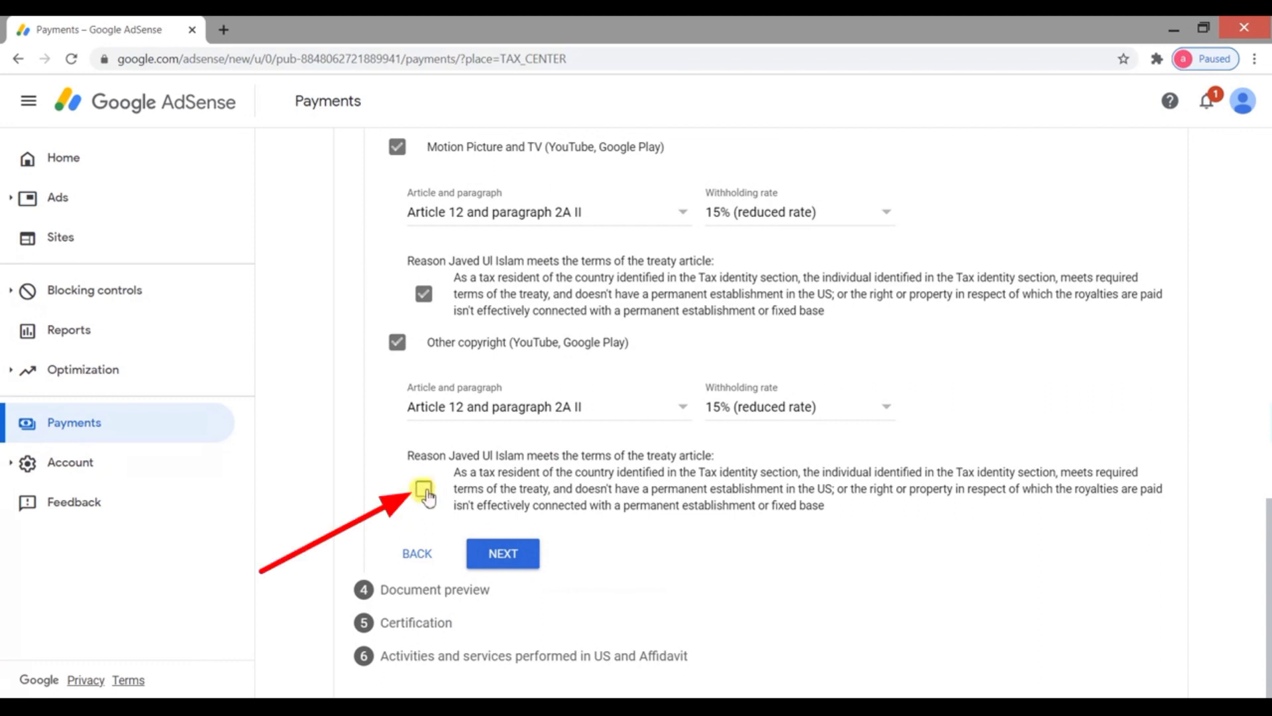
pyautogui.click(424, 490)
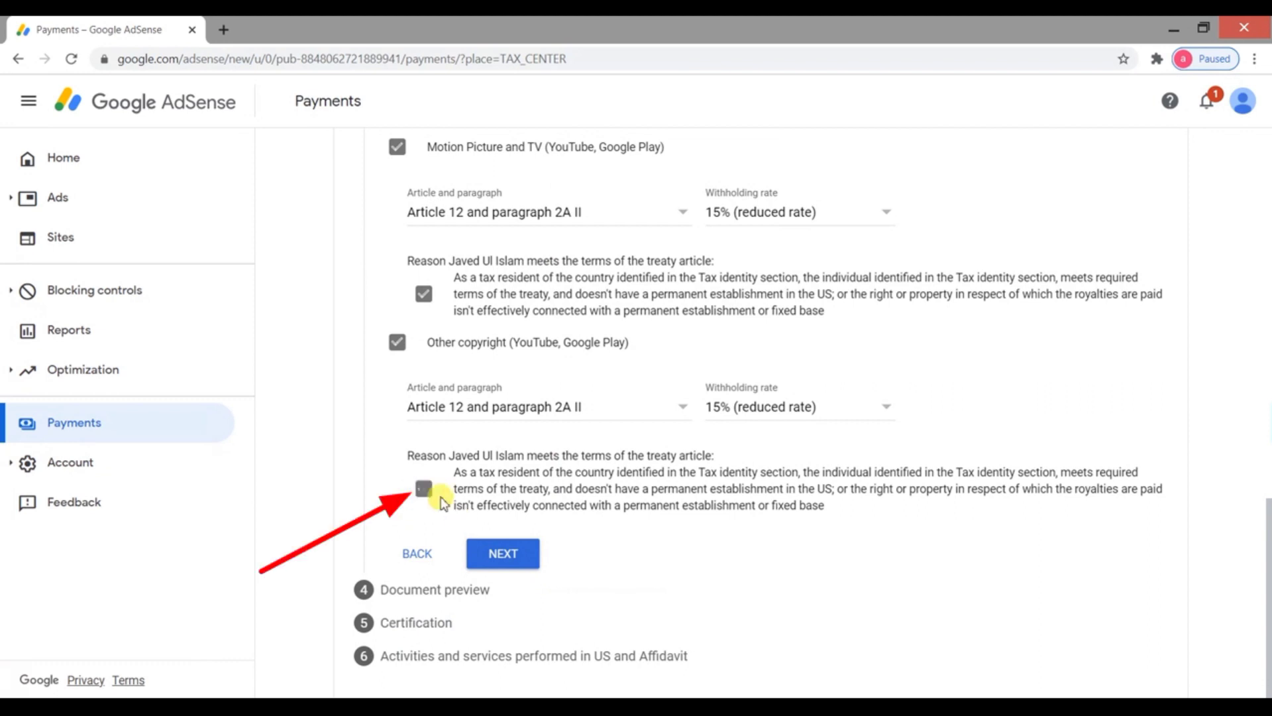
# In Document preview, confirm the generated W-8BEN documents were reviewed and proceed to Certification
pyautogui.click(510, 558)
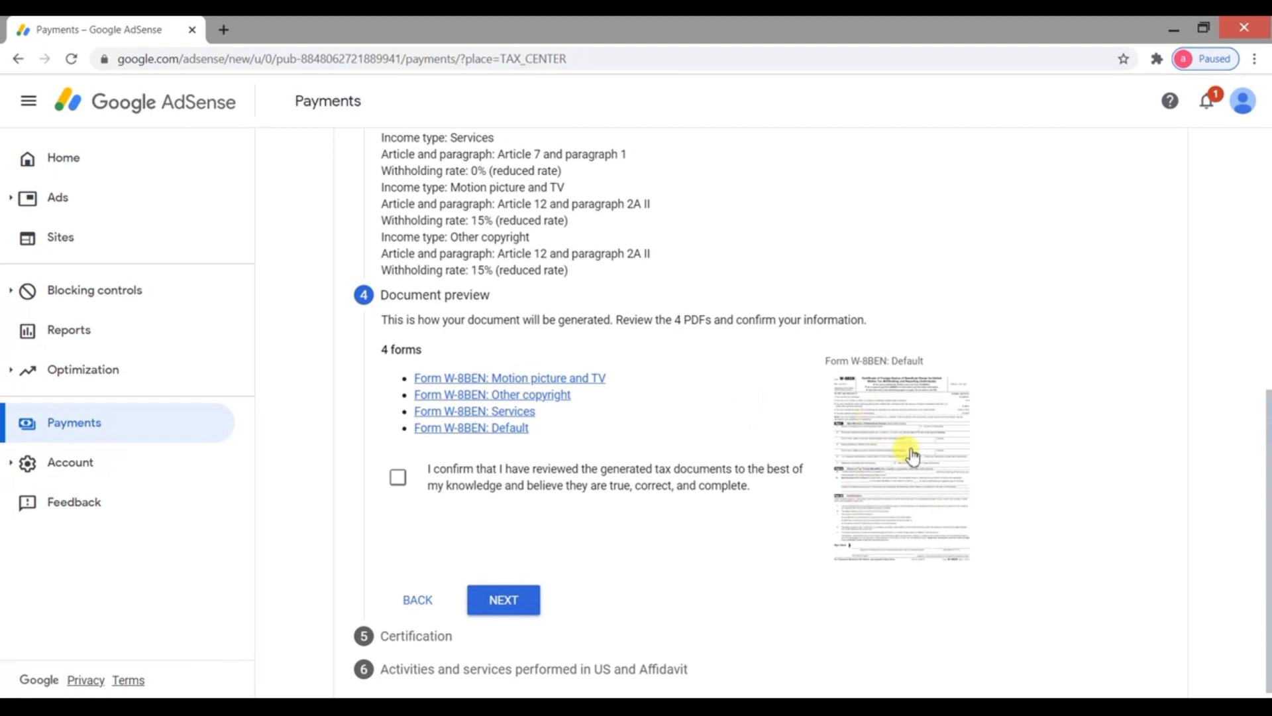
pyautogui.click(398, 482)
pyautogui.scroll(-1, 596, 550)
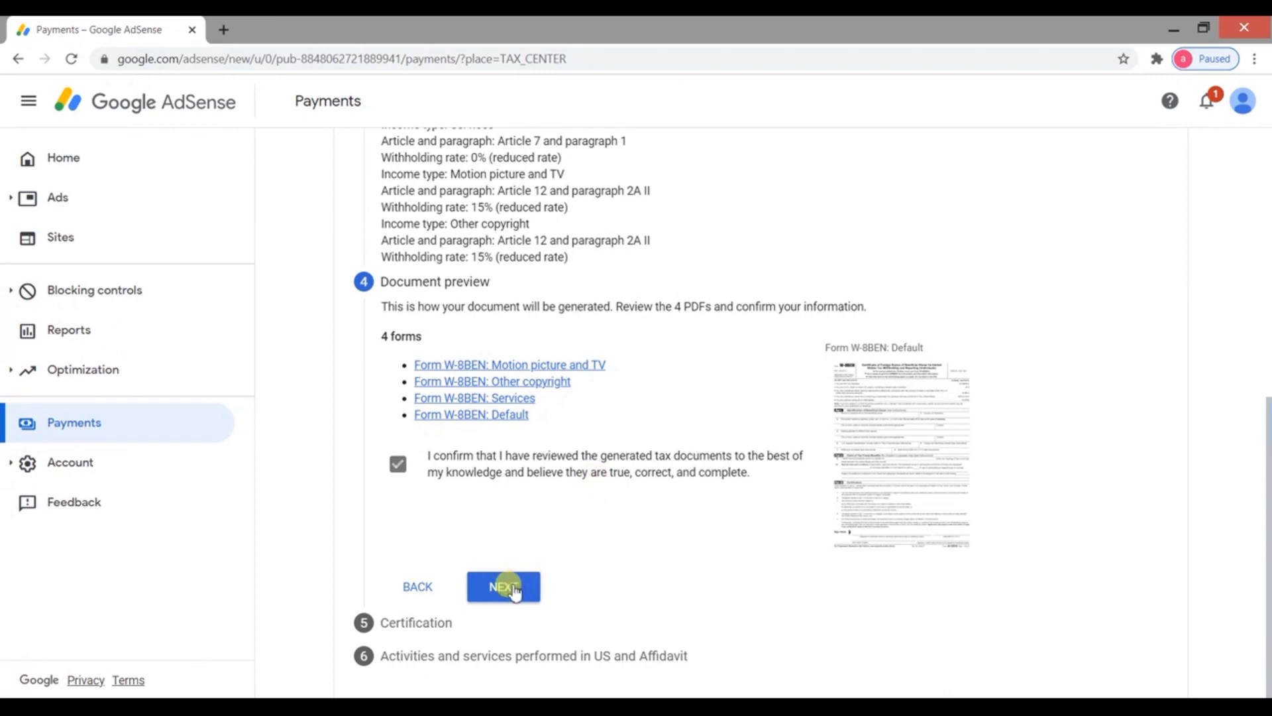
pyautogui.click(515, 591)
pyautogui.scroll(-5, 510, 568)
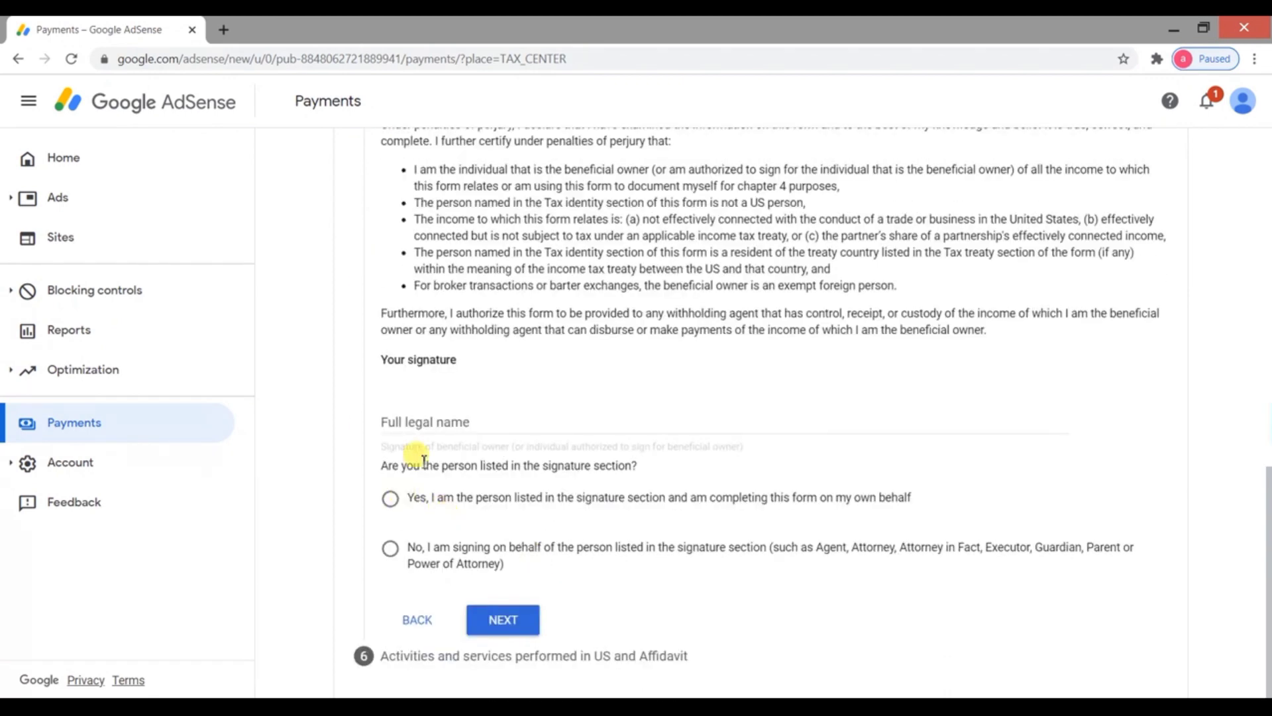
# Sign with the signer's full legal name, select 'Yes, I am the person listed', and continue
pyautogui.click(478, 420)
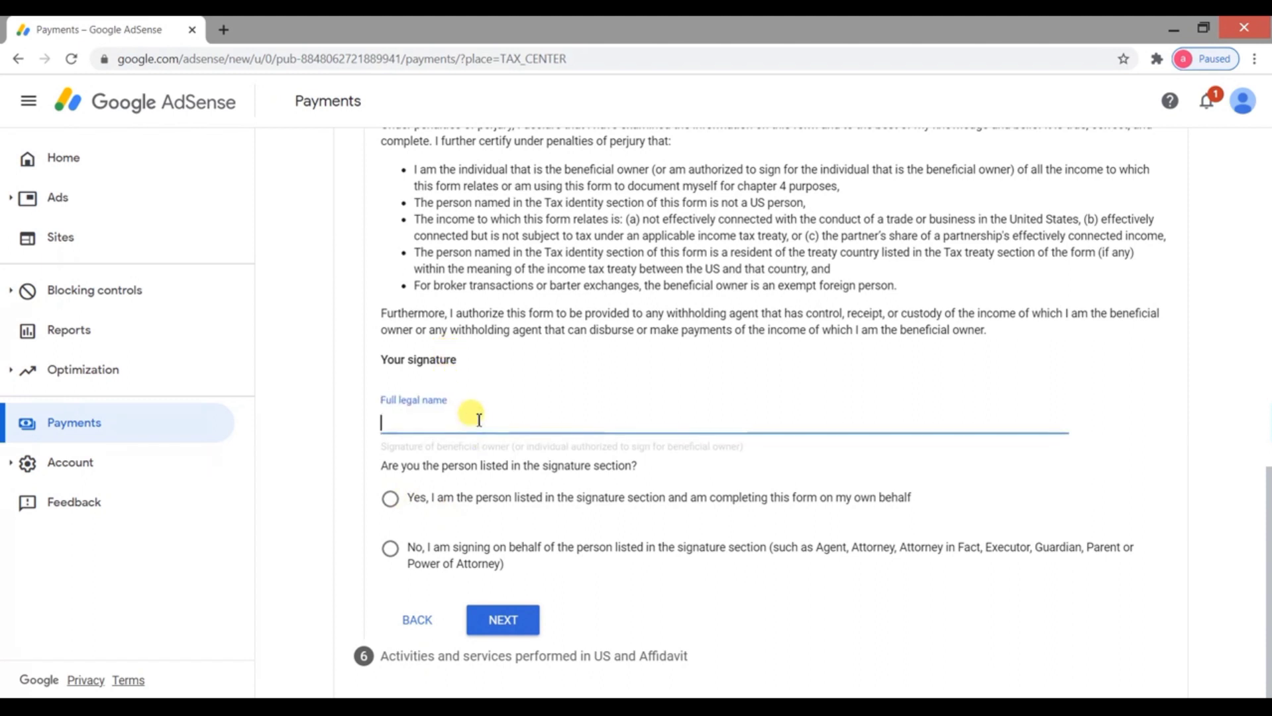
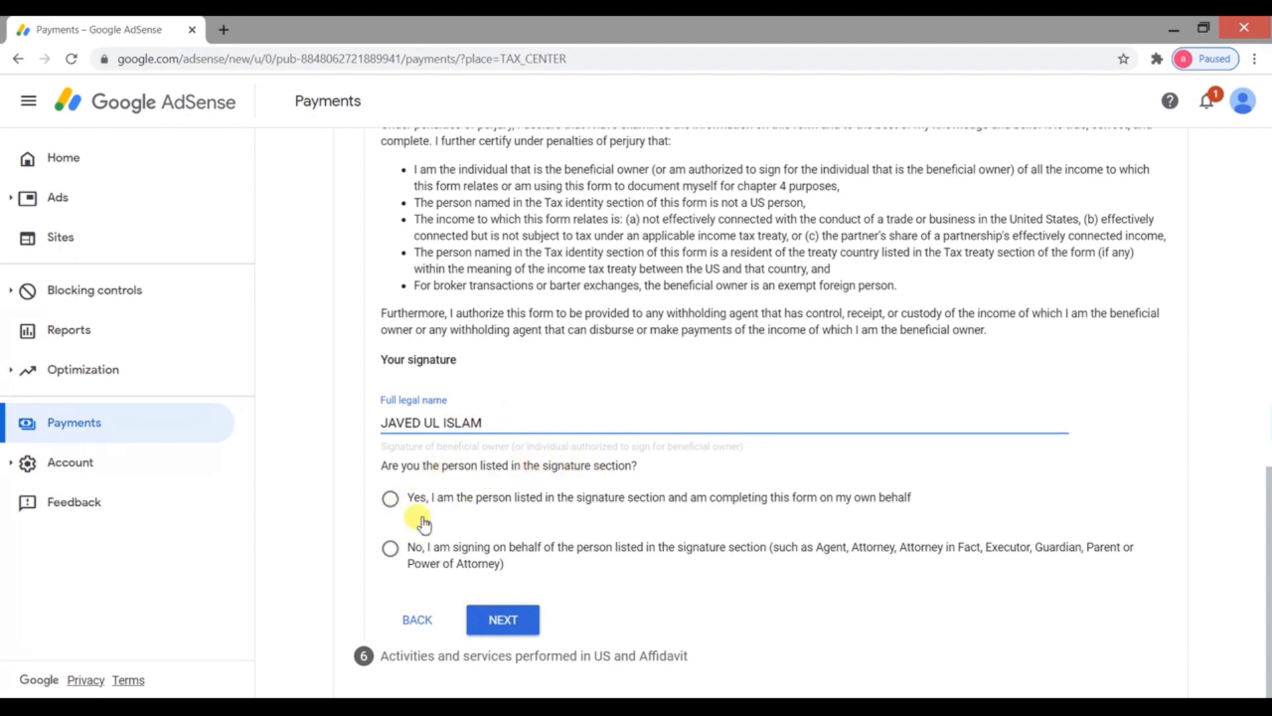
pyautogui.click(390, 498)
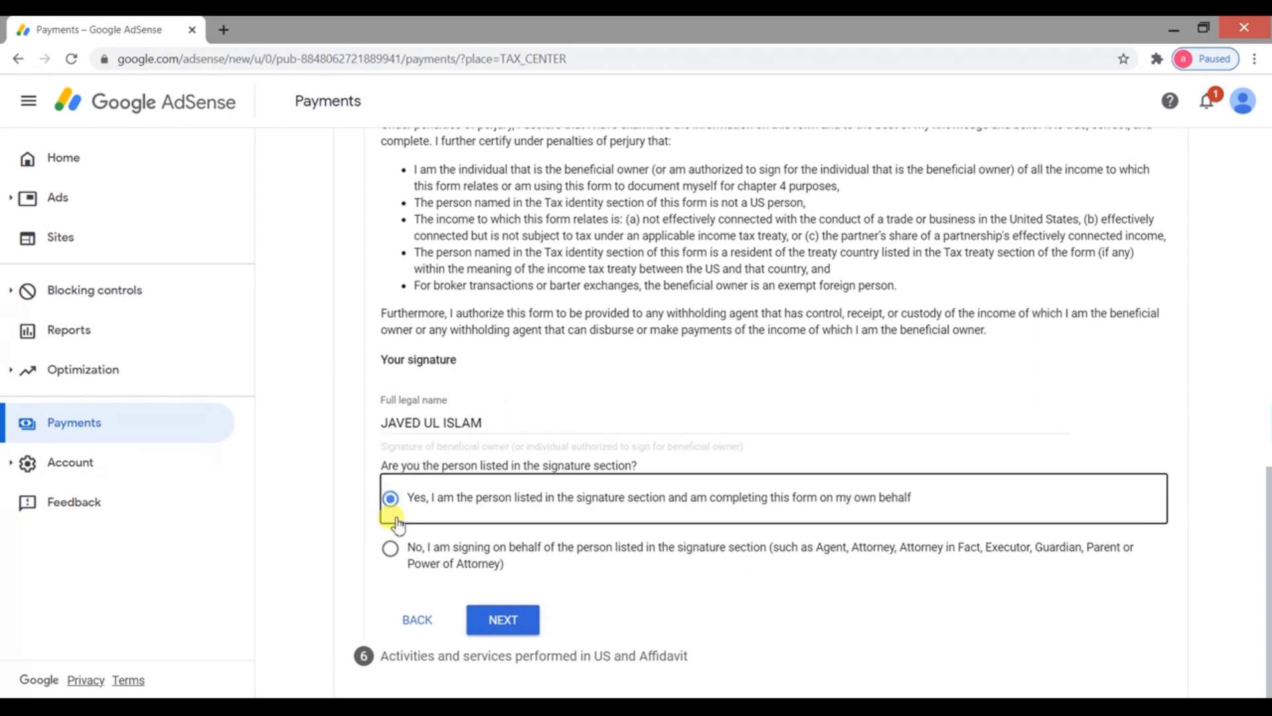
pyautogui.click(483, 624)
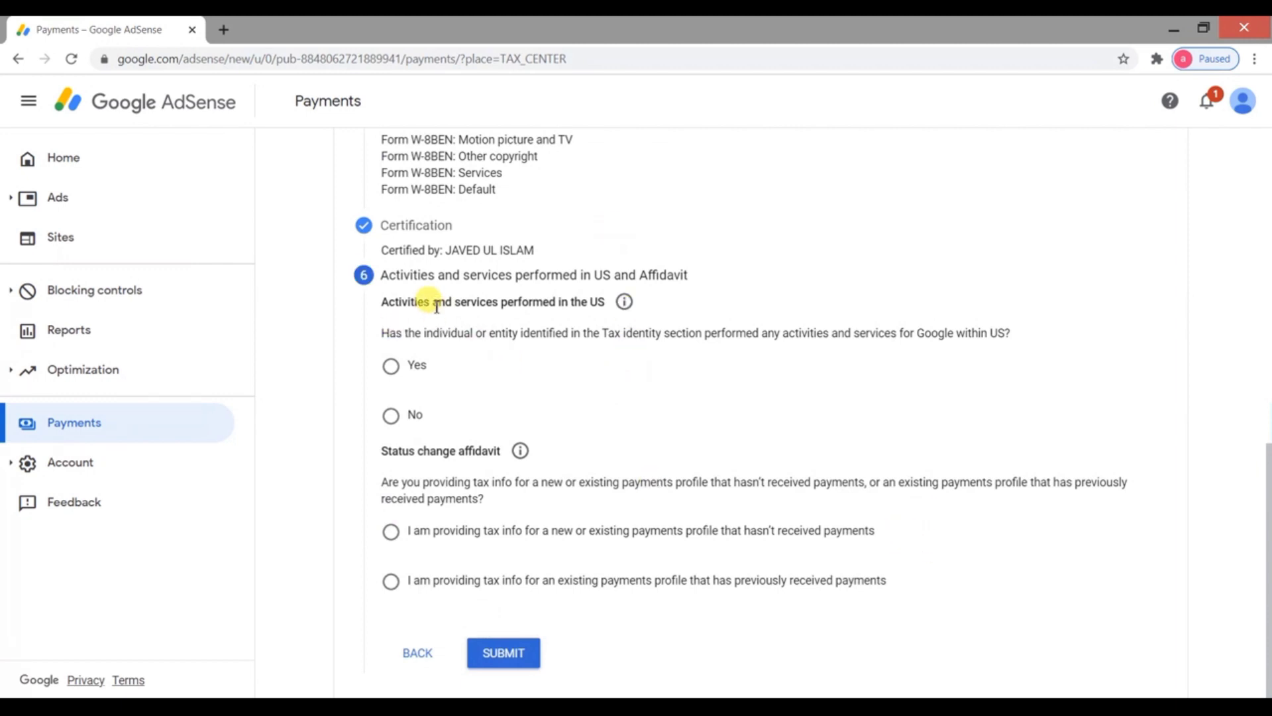
# Answer No to US activities and certify services are performed outside the US
pyautogui.click(414, 419)
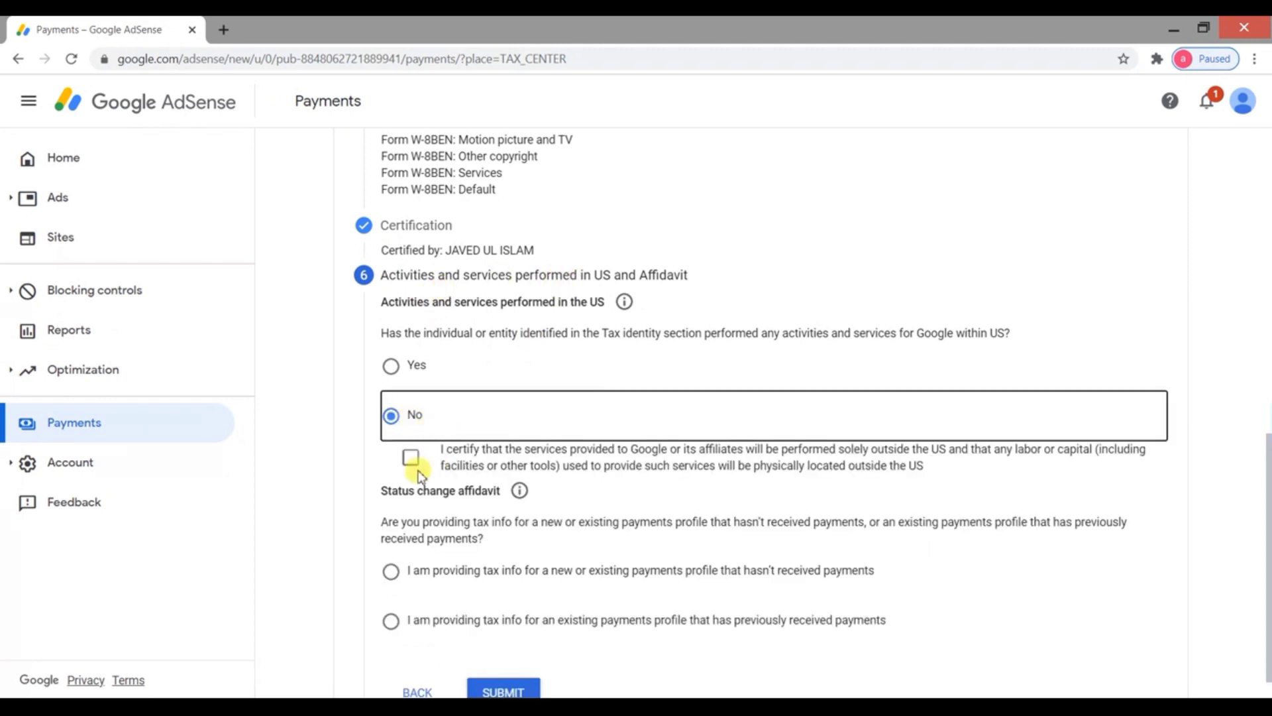
pyautogui.click(411, 459)
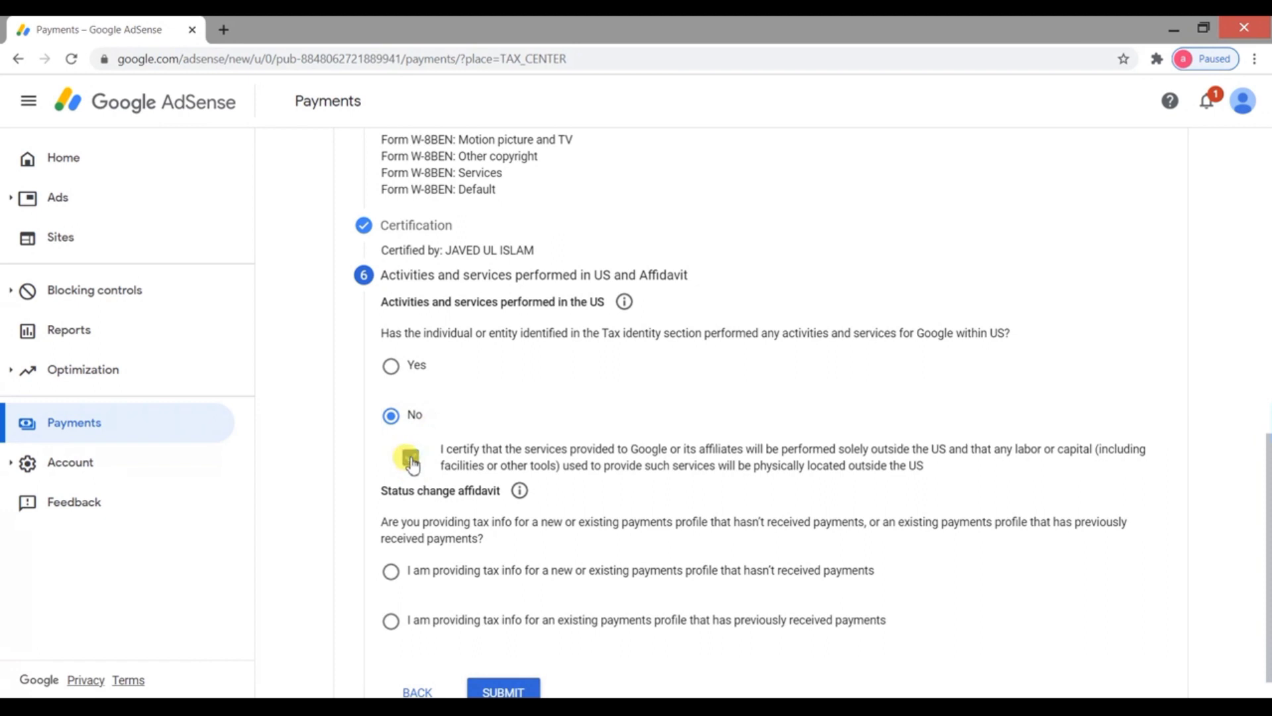
pyautogui.scroll(-1, 517, 424)
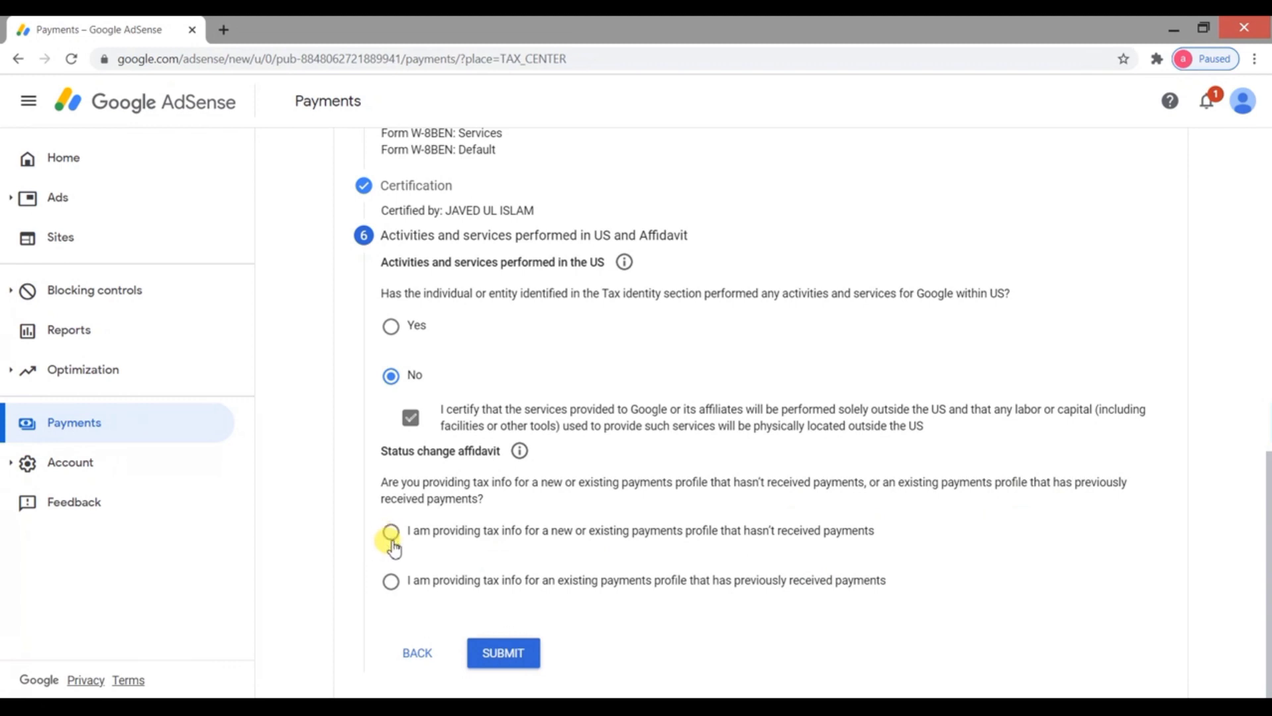
# Select an existing payments profile that previously received payments and tick the perjury declaration
pyautogui.click(392, 583)
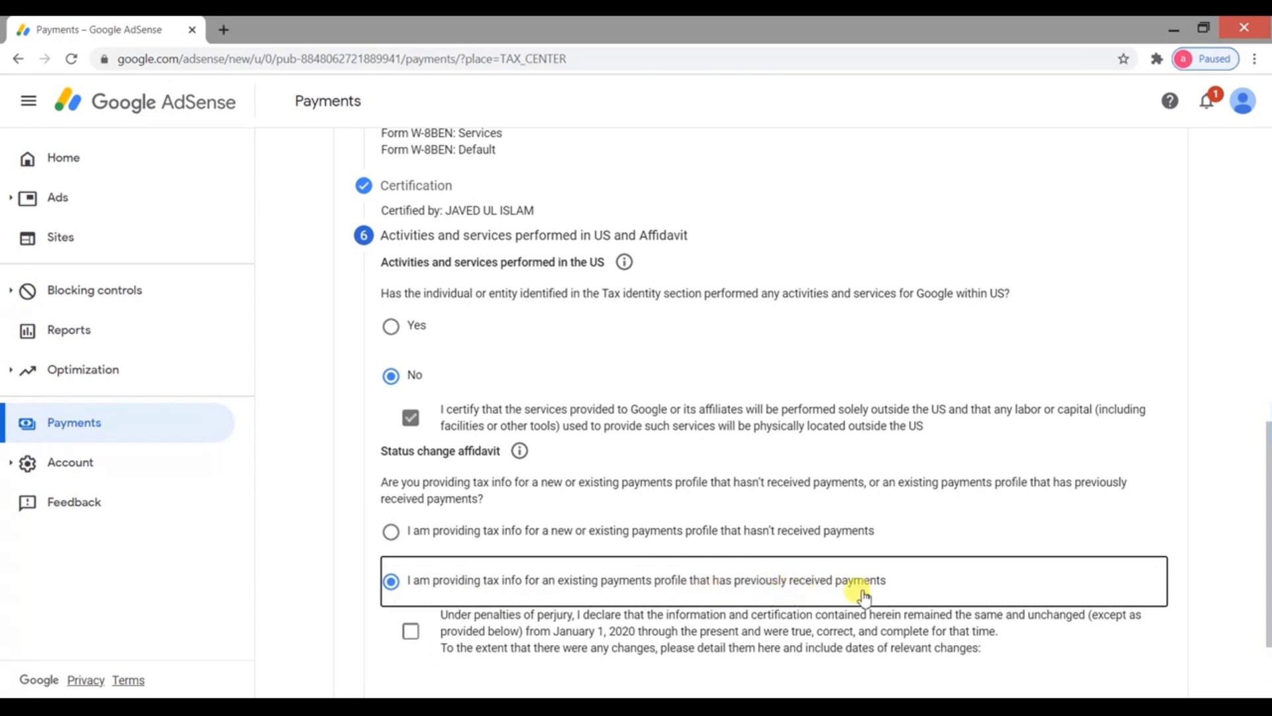
pyautogui.scroll(-1, 704, 593)
pyautogui.click(451, 552)
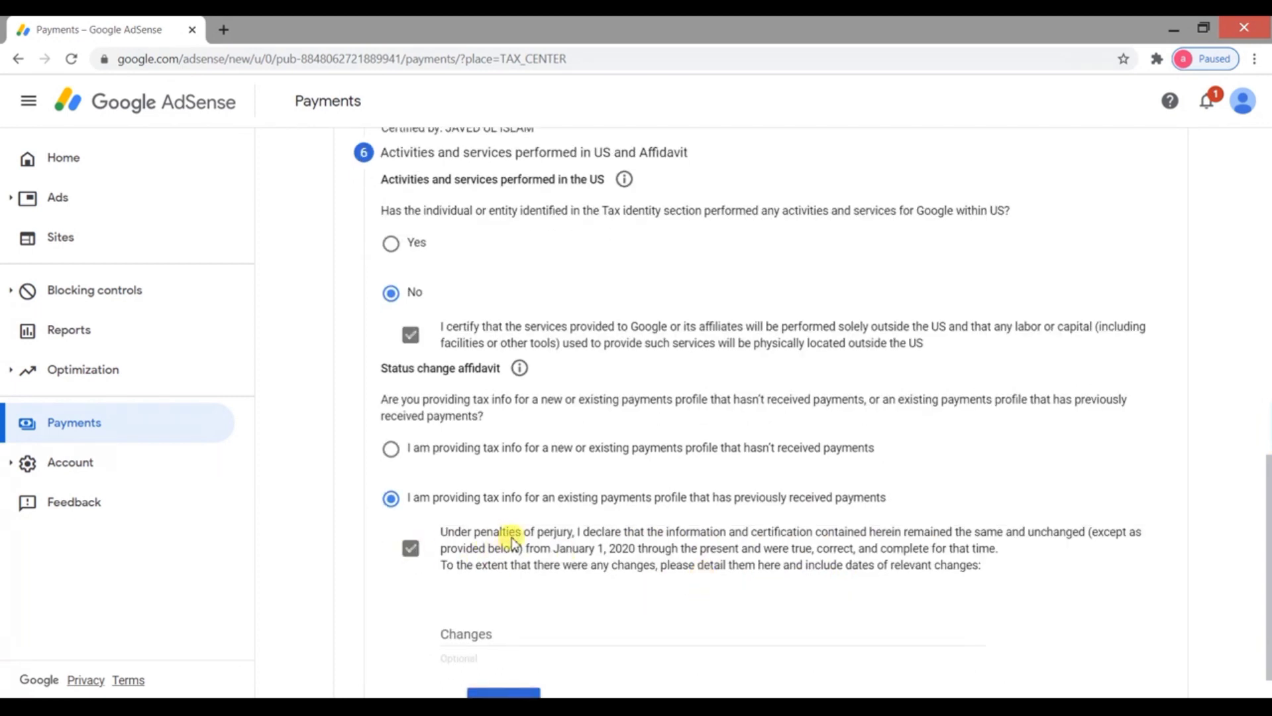
pyautogui.scroll(-1, 573, 540)
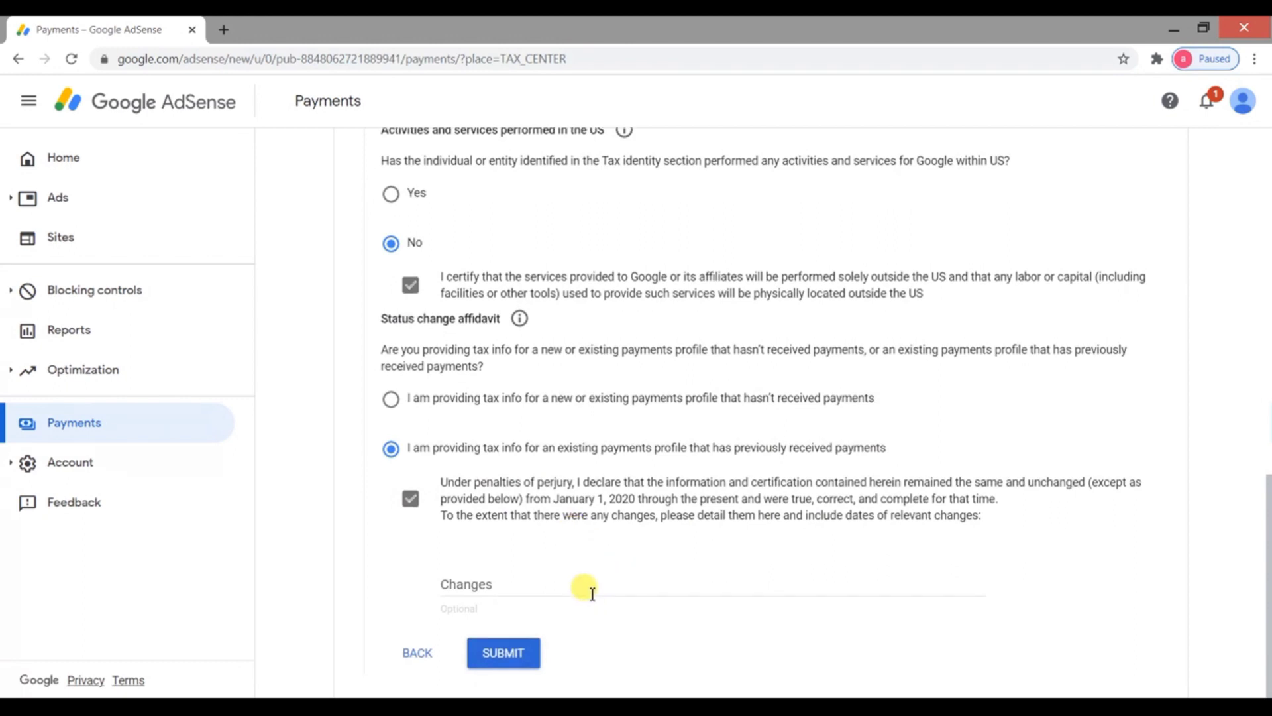
# Submit the finished W-8BEN with its affidavit, leaving the optional Changes field blank
pyautogui.click(510, 659)
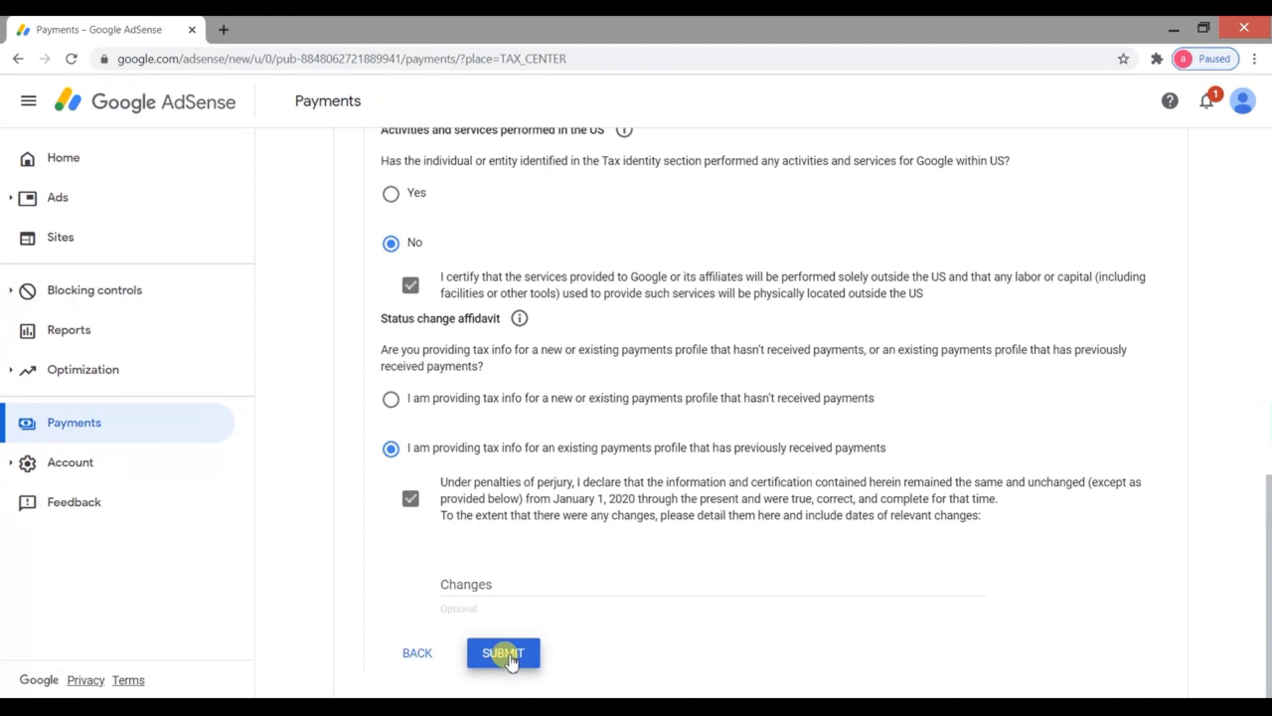